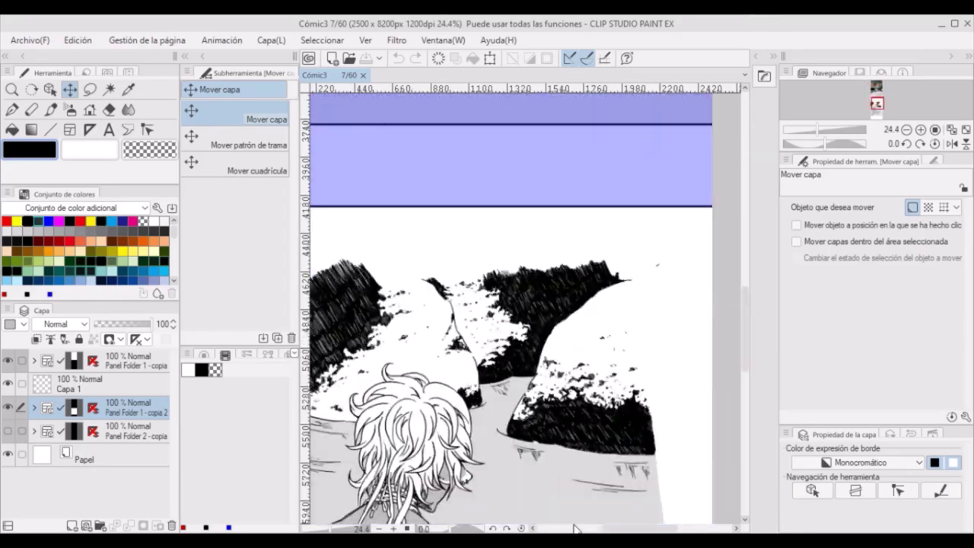
- Rotate the canvas to 90 degrees and select the Background - copia 2 layer inside Panel Folder 1 - copia 2 for inking with the G real pen
{"action": "key", "text": "p"}
{"action": "key", "text": "asciicircum"}
{"action": "key", "text": "asciicircum"}
{"action": "key", "text": "asciicircum"}
{"action": "key", "text": "asciicircum"}
{"action": "key", "text": "asciicircum"}
{"action": "key", "text": "asciicircum"}
{"action": "key", "text": "asciicircum"}
{"action": "key", "text": "asciicircum"}
{"action": "key", "text": "asciicircum"}
{"action": "key", "text": "asciicircum"}
{"action": "key", "text": "asciicircum"}
{"action": "key", "text": "asciicircum"}
{"action": "key", "text": "asciicircum"}
{"action": "key", "text": "asciicircum"}
{"action": "key", "text": "asciicircum"}
{"action": "key", "text": "asciicircum"}
{"action": "key", "text": "asciicircum"}
{"action": "key", "text": "asciicircum"}
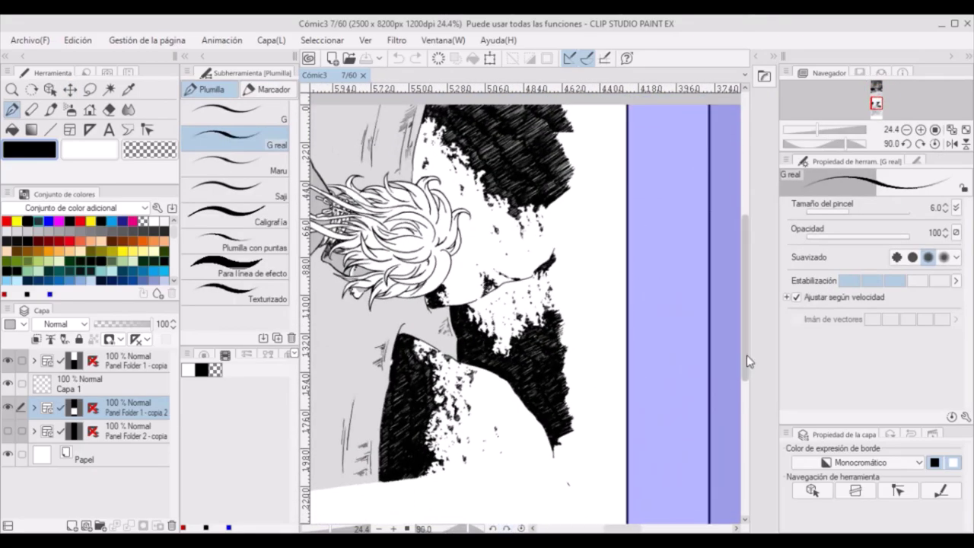
{"action": "left_click_drag", "start_coordinate": [747, 355], "coordinate": [746, 383]}
{"action": "left_click", "coordinate": [34, 408]}
{"action": "left_click", "coordinate": [51, 478]}
- Set the G real pen size to 8 and ink the right rock's top outline out to the page edge
{"action": "left_click_drag", "start_coordinate": [553, 382], "coordinate": [547, 424]}
{"action": "scroll", "coordinate": [584, 365], "scroll_direction": "up", "scroll_amount": 2}
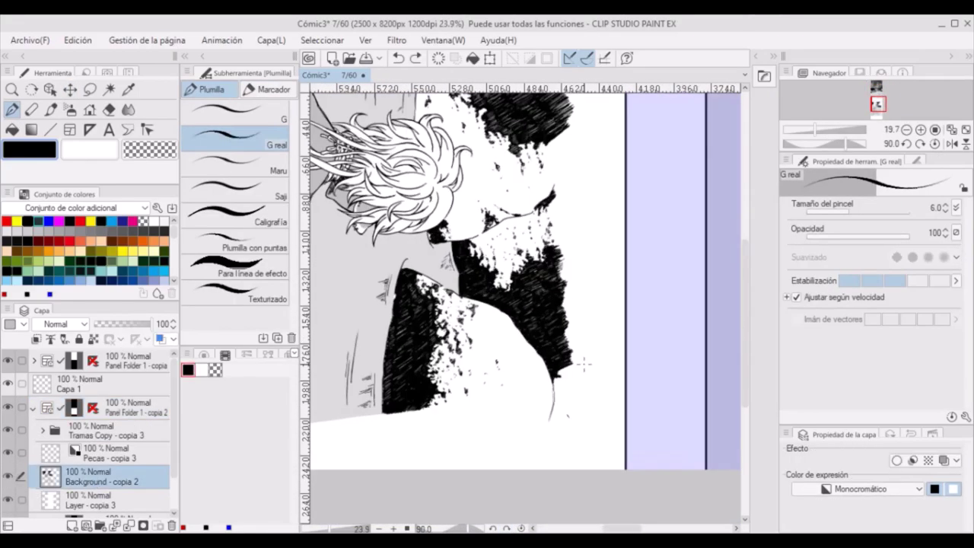
{"action": "left_click", "coordinate": [947, 205]}
{"action": "left_click", "coordinate": [946, 204]}
{"action": "key", "text": "ctrl+z"}
{"action": "left_click_drag", "start_coordinate": [541, 384], "coordinate": [504, 512]}
{"action": "key", "text": "ctrl+z"}
{"action": "key", "text": "ctrl+z"}
- Ink the left rock's upper outline to the page edge and the back rock's side outline up to the panel border
{"action": "left_click_drag", "start_coordinate": [745, 324], "coordinate": [734, 252]}
{"action": "mouse_move", "coordinate": [589, 127]}
{"action": "left_mouse_down"}
{"action": "mouse_move", "coordinate": [590, 225]}
{"action": "mouse_move", "coordinate": [543, 325]}
{"action": "left_mouse_up"}
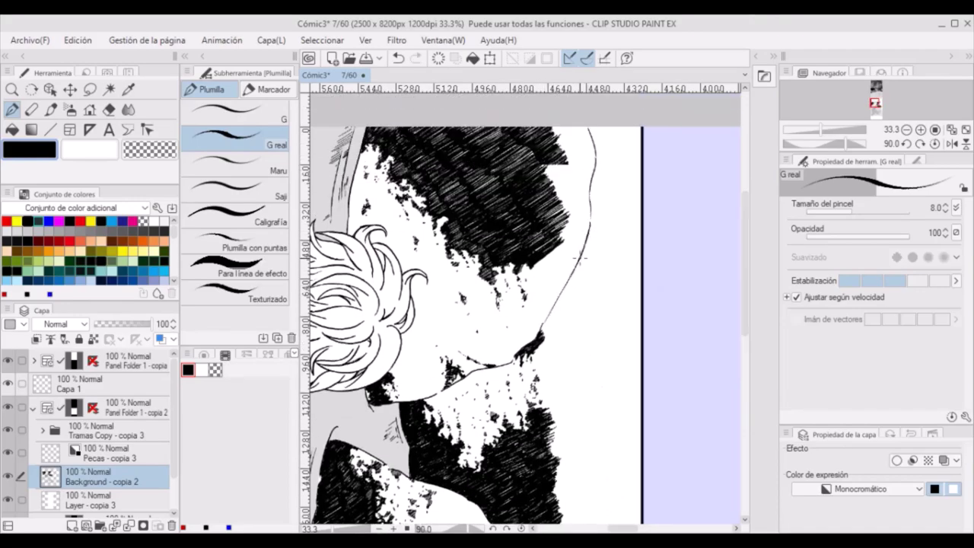
{"action": "left_click_drag", "start_coordinate": [583, 251], "coordinate": [541, 331]}
{"action": "left_click_drag", "start_coordinate": [590, 192], "coordinate": [590, 230]}
{"action": "left_click_drag", "start_coordinate": [589, 128], "coordinate": [596, 174]}
{"action": "left_click", "coordinate": [521, 528]}
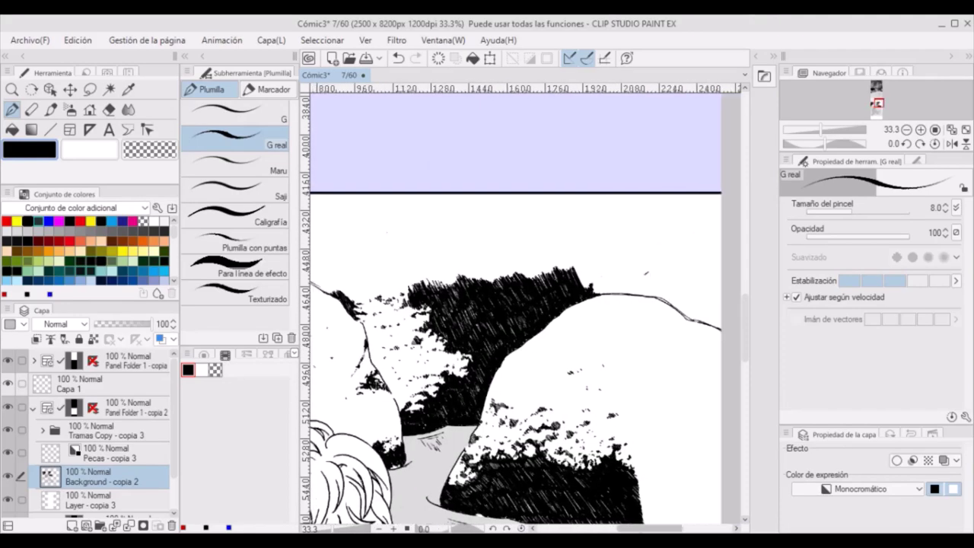
{"action": "left_click_drag", "start_coordinate": [574, 237], "coordinate": [589, 278]}
- Fill the left rock's shaded upper area with dense black hatching up to its outline and save the file
{"action": "left_click_drag", "start_coordinate": [647, 528], "coordinate": [614, 528]}
{"action": "left_click_drag", "start_coordinate": [514, 261], "coordinate": [508, 266]}
{"action": "left_click_drag", "start_coordinate": [503, 260], "coordinate": [498, 264]}
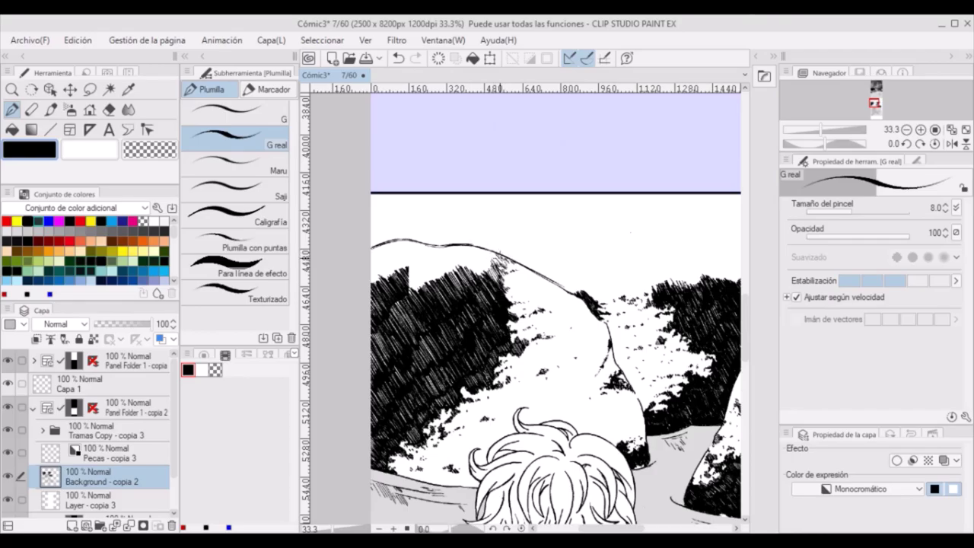
{"action": "left_click_drag", "start_coordinate": [433, 250], "coordinate": [484, 263]}
{"action": "mouse_move", "coordinate": [380, 242]}
{"action": "left_mouse_down"}
{"action": "mouse_move", "coordinate": [415, 242]}
{"action": "mouse_move", "coordinate": [371, 283]}
{"action": "mouse_move", "coordinate": [375, 267]}
{"action": "mouse_move", "coordinate": [399, 314]}
{"action": "mouse_move", "coordinate": [399, 383]}
{"action": "mouse_move", "coordinate": [440, 390]}
{"action": "left_mouse_up"}
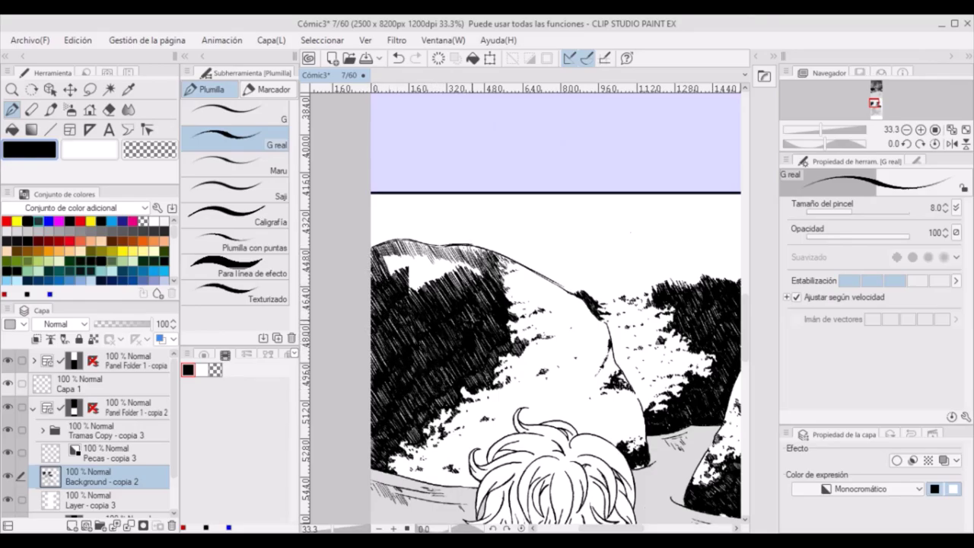
{"action": "left_click_drag", "start_coordinate": [376, 297], "coordinate": [380, 366]}
{"action": "mouse_move", "coordinate": [416, 298]}
{"action": "left_mouse_down"}
{"action": "mouse_move", "coordinate": [407, 259]}
{"action": "mouse_move", "coordinate": [378, 266]}
{"action": "left_mouse_up"}
{"action": "mouse_move", "coordinate": [492, 304]}
{"action": "left_mouse_down"}
{"action": "mouse_move", "coordinate": [473, 263]}
{"action": "mouse_move", "coordinate": [493, 267]}
{"action": "mouse_move", "coordinate": [456, 263]}
{"action": "mouse_move", "coordinate": [403, 281]}
{"action": "mouse_move", "coordinate": [408, 271]}
{"action": "mouse_move", "coordinate": [462, 291]}
{"action": "left_mouse_up"}
{"action": "key", "text": "ctrl+s"}
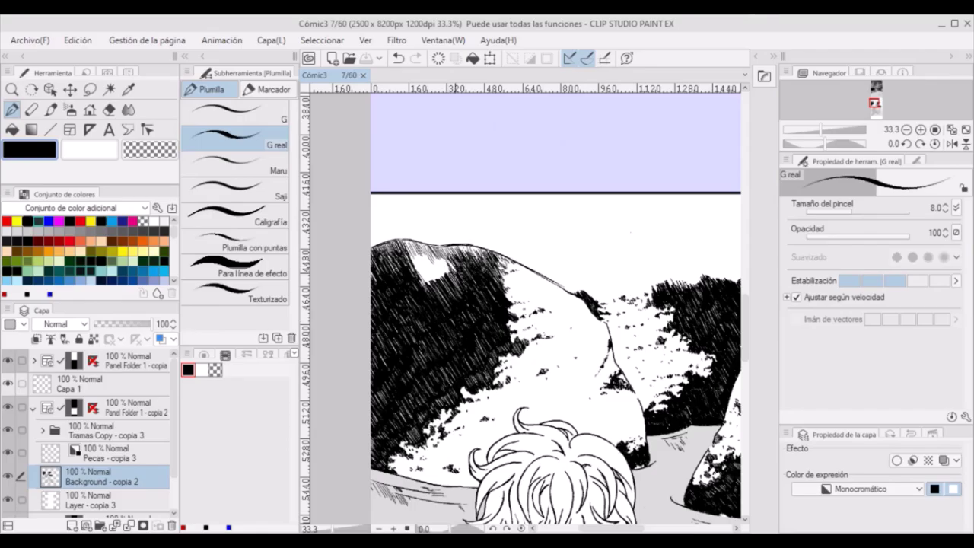
{"action": "mouse_move", "coordinate": [431, 253]}
{"action": "left_mouse_down"}
{"action": "mouse_move", "coordinate": [453, 286]}
{"action": "mouse_move", "coordinate": [433, 289]}
{"action": "mouse_move", "coordinate": [435, 299]}
{"action": "mouse_move", "coordinate": [455, 277]}
{"action": "mouse_move", "coordinate": [435, 278]}
{"action": "left_mouse_up"}
- Add small hatched texture marks across the right rock's upper surface and along its top edge
{"action": "left_click_drag", "start_coordinate": [608, 529], "coordinate": [657, 528]}
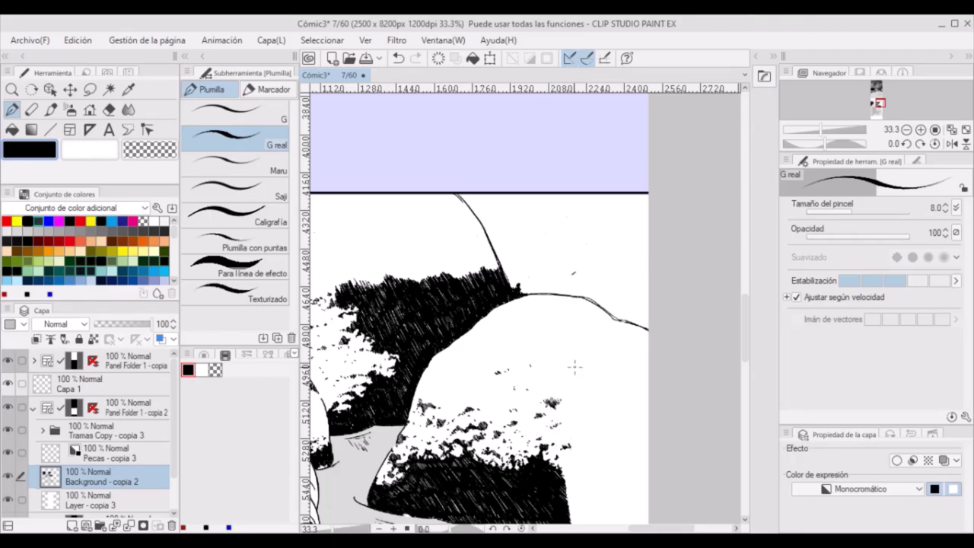
{"action": "left_click_drag", "start_coordinate": [550, 376], "coordinate": [569, 388]}
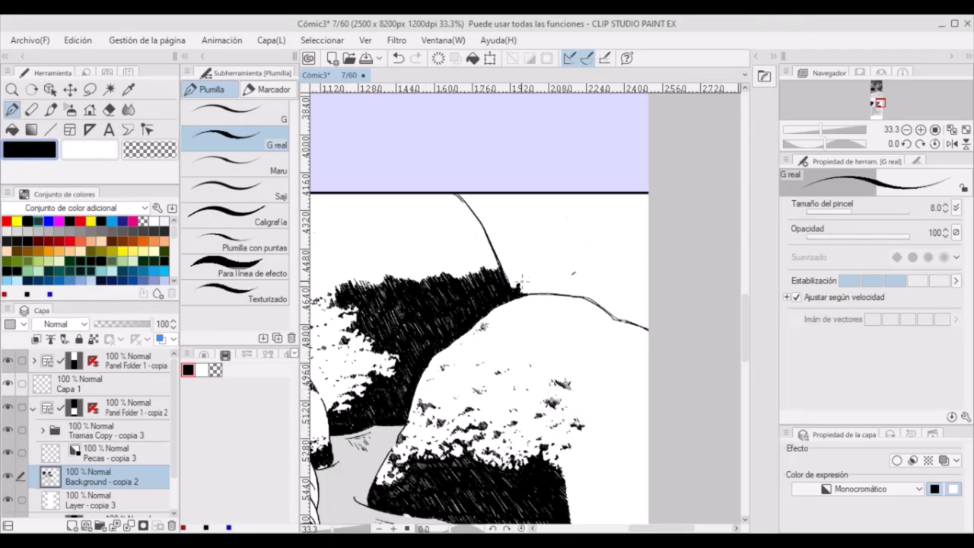
{"action": "mouse_move", "coordinate": [588, 300]}
{"action": "left_mouse_down"}
{"action": "mouse_move", "coordinate": [552, 314]}
{"action": "mouse_move", "coordinate": [554, 303]}
{"action": "mouse_move", "coordinate": [597, 323]}
{"action": "left_mouse_up"}
{"action": "left_click", "coordinate": [150, 147]}
{"action": "left_click", "coordinate": [37, 149]}
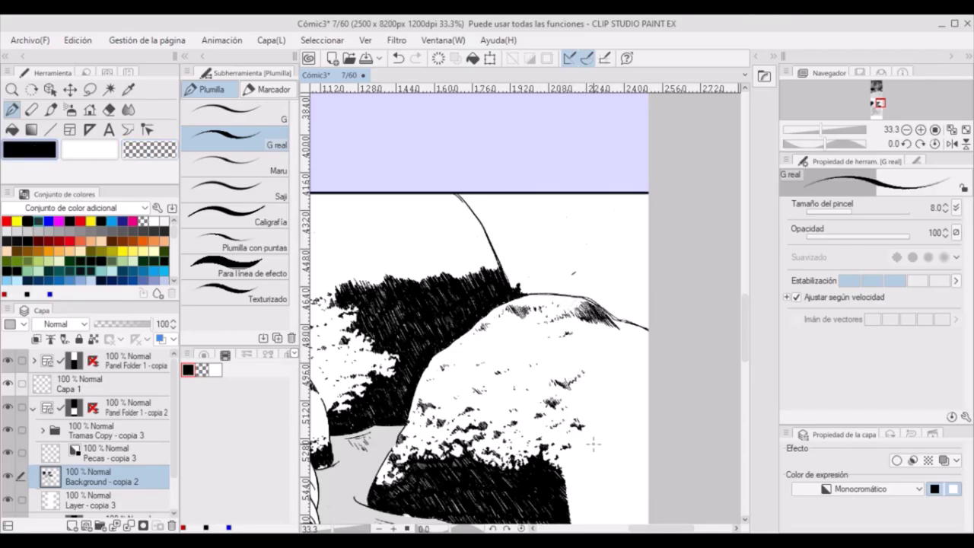
- Hatch a shadow edge down the far side of the right rock, beside its dark base
{"action": "left_click_drag", "start_coordinate": [580, 457], "coordinate": [565, 470]}
{"action": "left_click_drag", "start_coordinate": [592, 440], "coordinate": [579, 471]}
{"action": "mouse_move", "coordinate": [597, 417]}
{"action": "left_mouse_down"}
{"action": "mouse_move", "coordinate": [614, 440]}
{"action": "mouse_move", "coordinate": [586, 457]}
{"action": "left_mouse_up"}
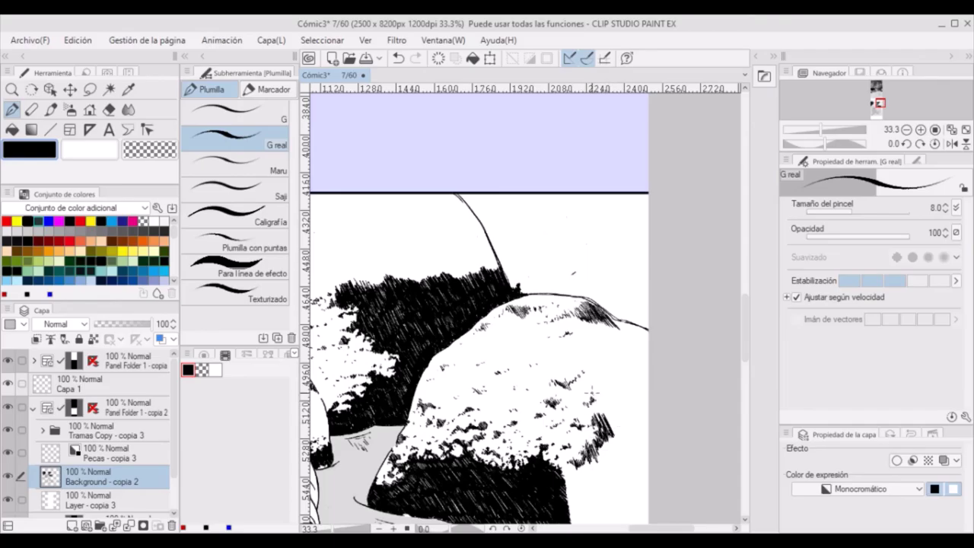
{"action": "left_click_drag", "start_coordinate": [592, 387], "coordinate": [618, 411]}
{"action": "left_click_drag", "start_coordinate": [606, 398], "coordinate": [618, 429]}
- Hatch the right rock's upper shoulder from its top outline out to the page edge
{"action": "scroll", "coordinate": [578, 505], "scroll_direction": "down", "scroll_amount": 3}
{"action": "left_click_drag", "start_coordinate": [593, 301], "coordinate": [615, 324]}
{"action": "left_click_drag", "start_coordinate": [607, 302], "coordinate": [620, 320]}
{"action": "left_click_drag", "start_coordinate": [607, 282], "coordinate": [619, 295]}
{"action": "left_click_drag", "start_coordinate": [615, 282], "coordinate": [633, 295]}
{"action": "mouse_move", "coordinate": [612, 247]}
{"action": "left_mouse_down"}
{"action": "mouse_move", "coordinate": [645, 279]}
{"action": "mouse_move", "coordinate": [635, 291]}
{"action": "mouse_move", "coordinate": [649, 303]}
{"action": "left_mouse_up"}
{"action": "left_click_drag", "start_coordinate": [624, 293], "coordinate": [639, 314]}
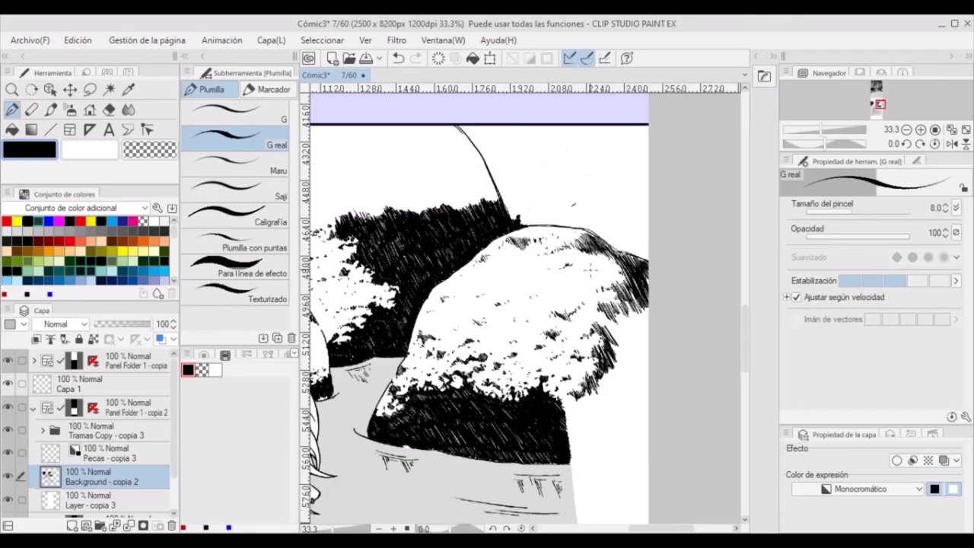
- Extend the right rock's waterline to the page edge and hatch the area just above it
{"action": "key", "text": "c"}
{"action": "key", "text": "c"}
{"action": "left_click_drag", "start_coordinate": [585, 397], "coordinate": [563, 417]}
{"action": "left_click_drag", "start_coordinate": [570, 465], "coordinate": [649, 461]}
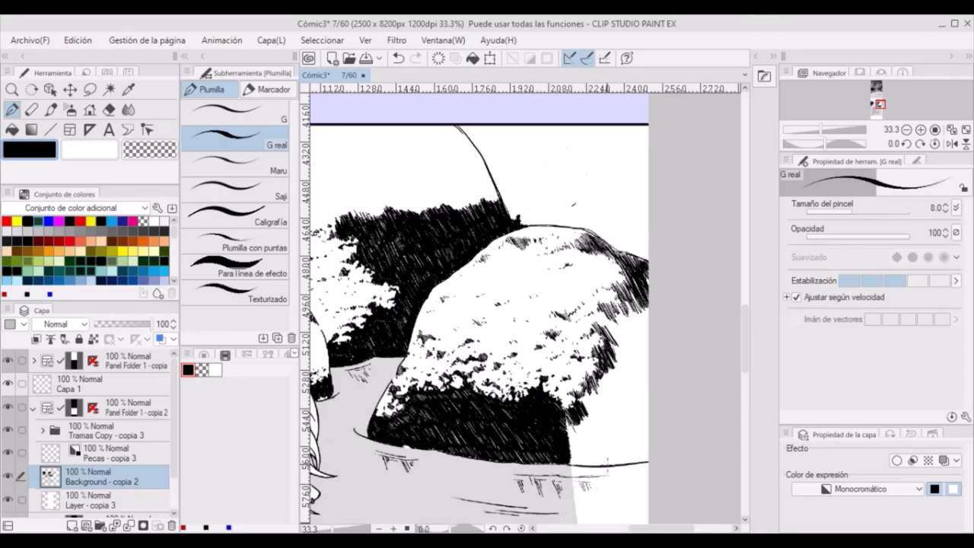
{"action": "left_click_drag", "start_coordinate": [609, 456], "coordinate": [597, 466]}
{"action": "left_click_drag", "start_coordinate": [577, 427], "coordinate": [559, 452]}
{"action": "mouse_move", "coordinate": [618, 441]}
{"action": "left_mouse_down"}
{"action": "mouse_move", "coordinate": [587, 463]}
{"action": "mouse_move", "coordinate": [598, 466]}
{"action": "left_mouse_up"}
{"action": "left_click_drag", "start_coordinate": [652, 440], "coordinate": [622, 461]}
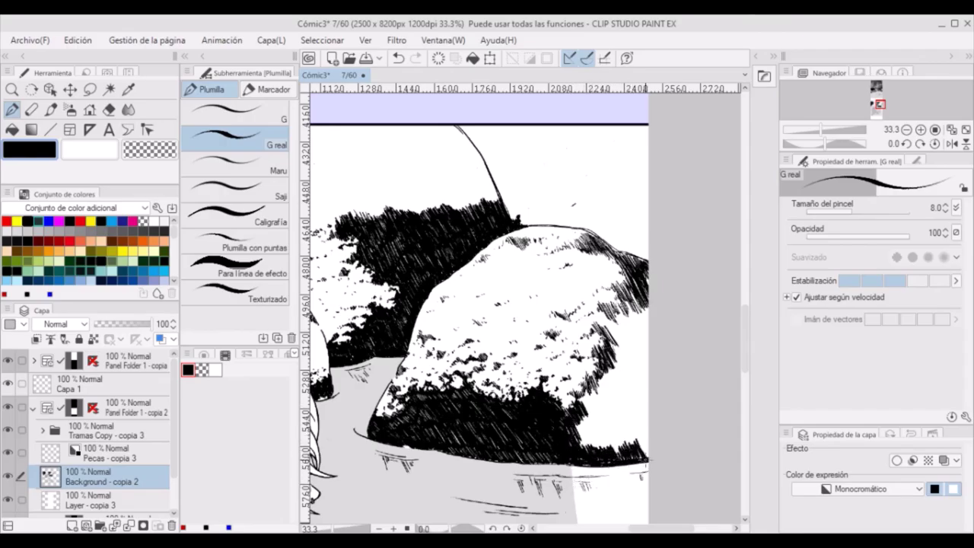
- Fill the inner part of the right rock's side shadow with long slanted hatching down to the base
{"action": "mouse_move", "coordinate": [591, 391]}
{"action": "left_mouse_down"}
{"action": "mouse_move", "coordinate": [573, 414]}
{"action": "mouse_move", "coordinate": [580, 454]}
{"action": "left_mouse_up"}
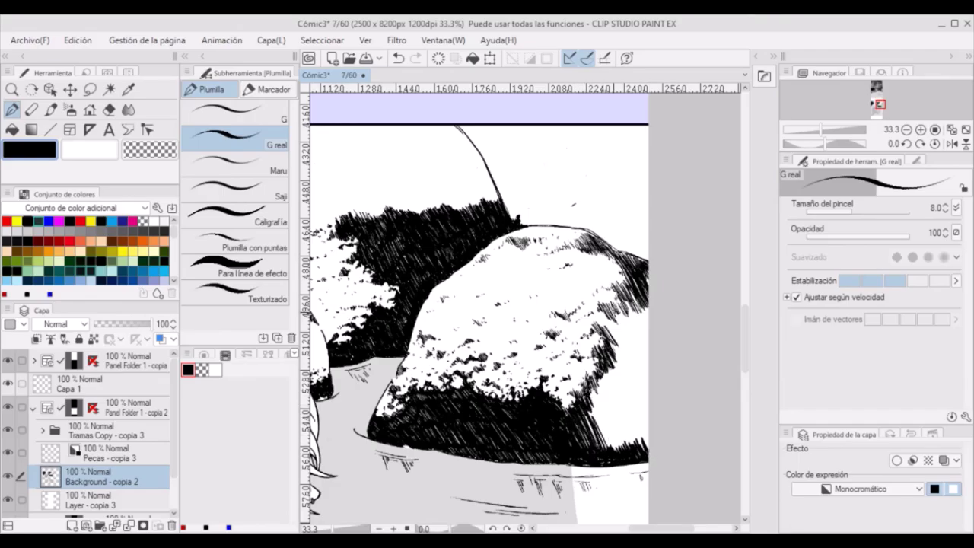
{"action": "mouse_move", "coordinate": [624, 323]}
{"action": "left_mouse_down"}
{"action": "mouse_move", "coordinate": [611, 347]}
{"action": "mouse_move", "coordinate": [615, 334]}
{"action": "mouse_move", "coordinate": [624, 346]}
{"action": "left_mouse_up"}
{"action": "mouse_move", "coordinate": [602, 384]}
{"action": "left_mouse_down"}
{"action": "mouse_move", "coordinate": [580, 453]}
{"action": "mouse_move", "coordinate": [592, 416]}
{"action": "left_mouse_up"}
{"action": "left_click_drag", "start_coordinate": [620, 402], "coordinate": [594, 453]}
{"action": "left_click_drag", "start_coordinate": [618, 359], "coordinate": [598, 412]}
{"action": "left_click_drag", "start_coordinate": [626, 353], "coordinate": [605, 395]}
{"action": "left_click_drag", "start_coordinate": [616, 410], "coordinate": [605, 452]}
{"action": "left_click_drag", "start_coordinate": [632, 403], "coordinate": [611, 452]}
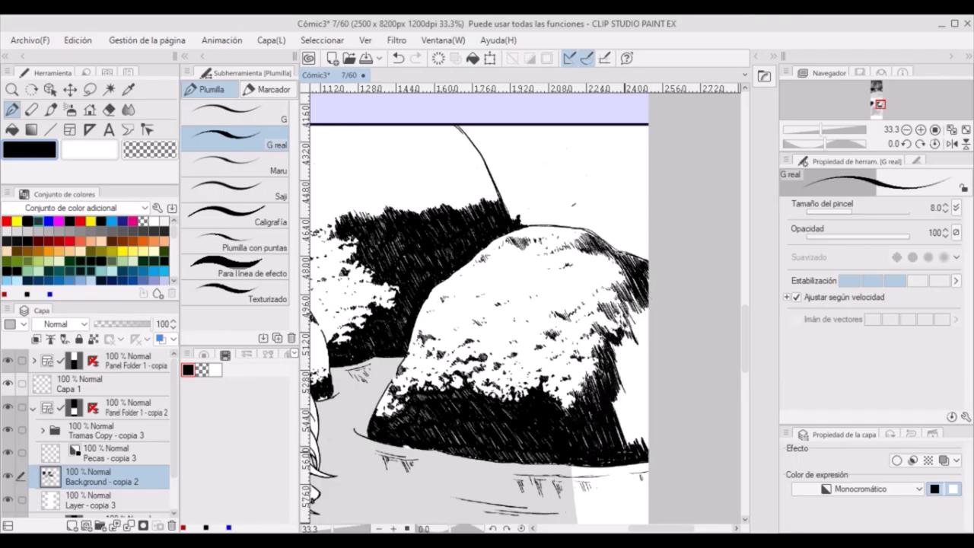
- Hatch the remaining white gap of the right rock's shadow out to the page edge and save the file
{"action": "left_click_drag", "start_coordinate": [644, 402], "coordinate": [617, 451]}
{"action": "left_click_drag", "start_coordinate": [648, 392], "coordinate": [620, 446]}
{"action": "left_click_drag", "start_coordinate": [630, 340], "coordinate": [611, 370]}
{"action": "left_click_drag", "start_coordinate": [638, 334], "coordinate": [615, 421]}
{"action": "left_click_drag", "start_coordinate": [646, 362], "coordinate": [615, 408]}
{"action": "left_click_drag", "start_coordinate": [633, 334], "coordinate": [622, 361]}
{"action": "mouse_move", "coordinate": [650, 299]}
{"action": "left_mouse_down"}
{"action": "mouse_move", "coordinate": [625, 354]}
{"action": "mouse_move", "coordinate": [630, 338]}
{"action": "left_mouse_up"}
{"action": "left_click_drag", "start_coordinate": [650, 322], "coordinate": [634, 381]}
{"action": "mouse_move", "coordinate": [653, 344]}
{"action": "left_mouse_down"}
{"action": "mouse_move", "coordinate": [626, 392]}
{"action": "mouse_move", "coordinate": [616, 439]}
{"action": "left_mouse_up"}
{"action": "mouse_move", "coordinate": [650, 361]}
{"action": "left_mouse_down"}
{"action": "mouse_move", "coordinate": [622, 422]}
{"action": "mouse_move", "coordinate": [625, 449]}
{"action": "left_mouse_up"}
{"action": "mouse_move", "coordinate": [650, 361]}
{"action": "left_mouse_down"}
{"action": "mouse_move", "coordinate": [626, 396]}
{"action": "mouse_move", "coordinate": [633, 389]}
{"action": "left_mouse_up"}
{"action": "key", "text": "ctrl+s"}
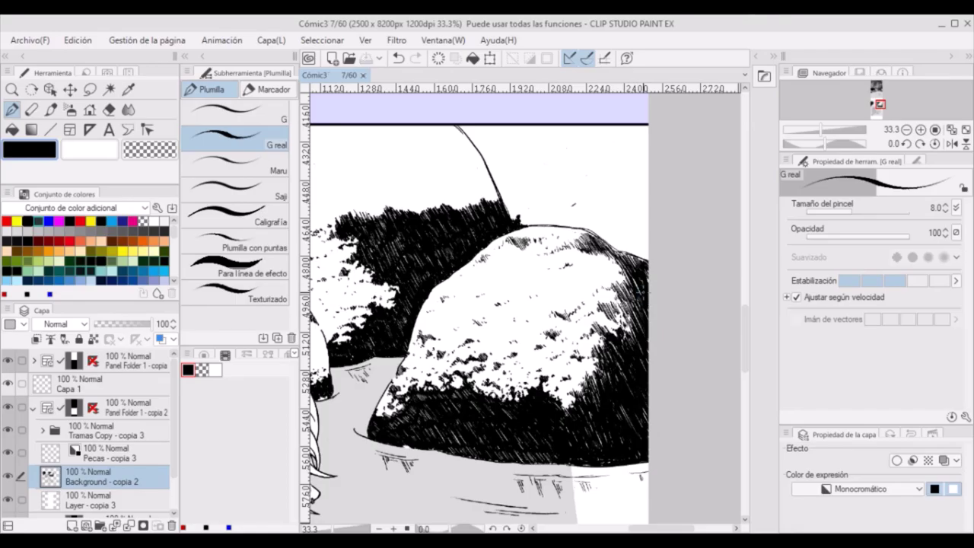
- Scatter small hatched texture marks over the face of the rock behind the right rock, up to the panel border
{"action": "scroll", "coordinate": [646, 293], "scroll_direction": "left", "scroll_amount": 1}
{"action": "left_click", "coordinate": [563, 181]}
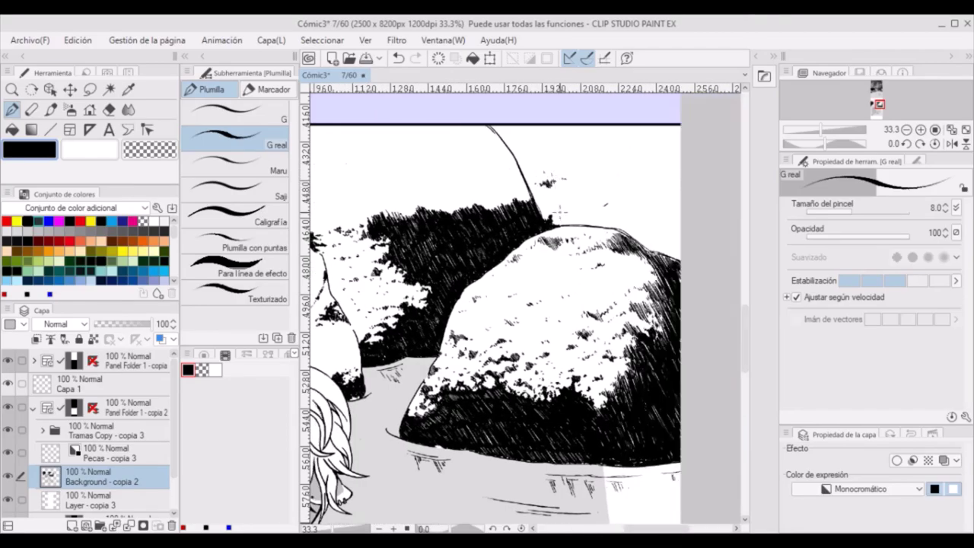
{"action": "left_click", "coordinate": [149, 149]}
{"action": "left_click", "coordinate": [43, 151]}
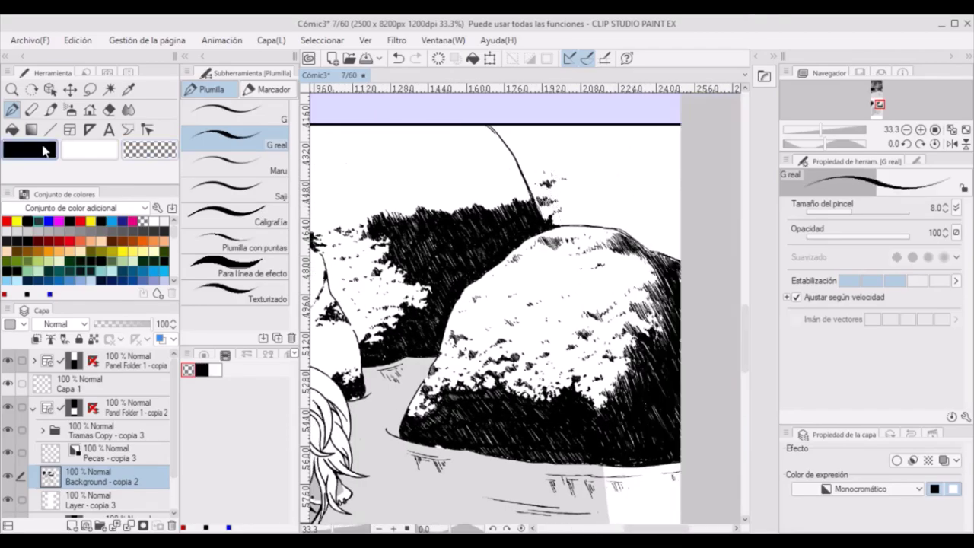
{"action": "left_click", "coordinate": [572, 161]}
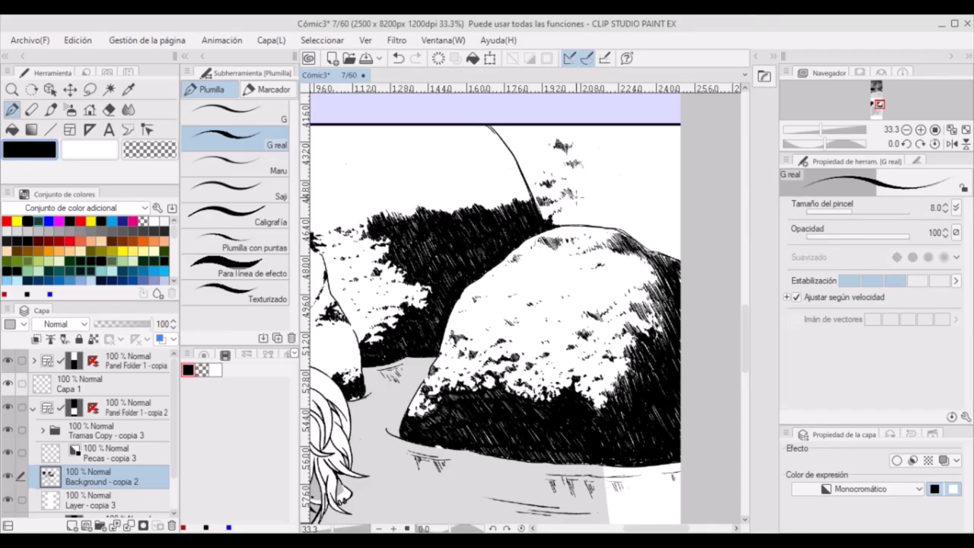
{"action": "left_click_drag", "start_coordinate": [577, 185], "coordinate": [586, 181]}
{"action": "left_click", "coordinate": [575, 128]}
{"action": "left_click", "coordinate": [592, 148]}
{"action": "left_click", "coordinate": [531, 130]}
{"action": "left_click", "coordinate": [505, 135]}
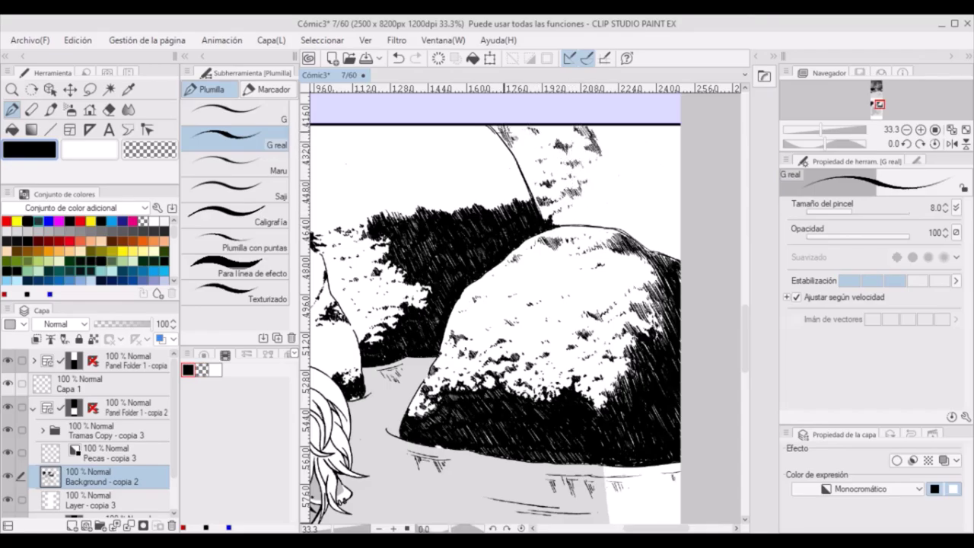
- Hatch the shadow boundary of the rock behind the right rock, from mid-height down to the front rock's outline
{"action": "left_click_drag", "start_coordinate": [602, 199], "coordinate": [589, 227]}
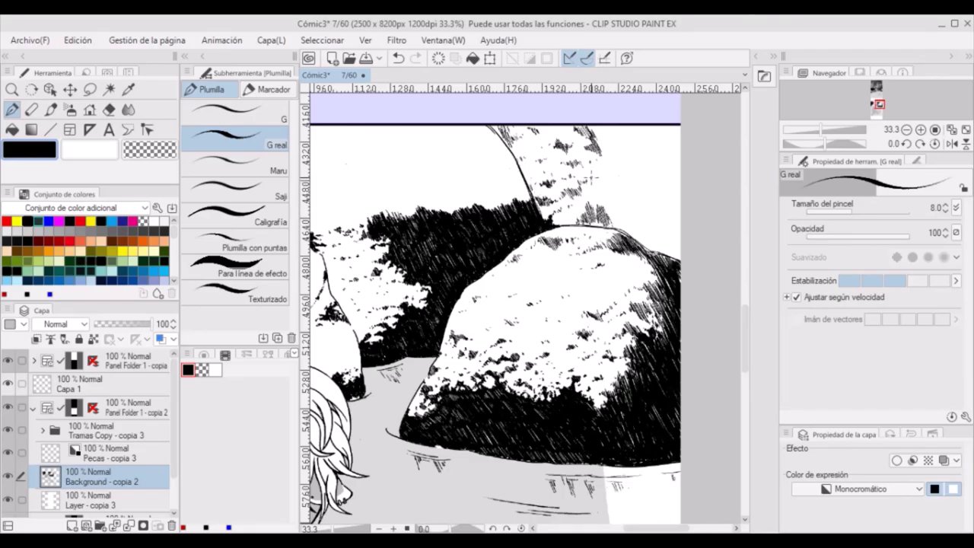
{"action": "left_click_drag", "start_coordinate": [603, 170], "coordinate": [594, 195]}
{"action": "left_click_drag", "start_coordinate": [622, 186], "coordinate": [601, 227]}
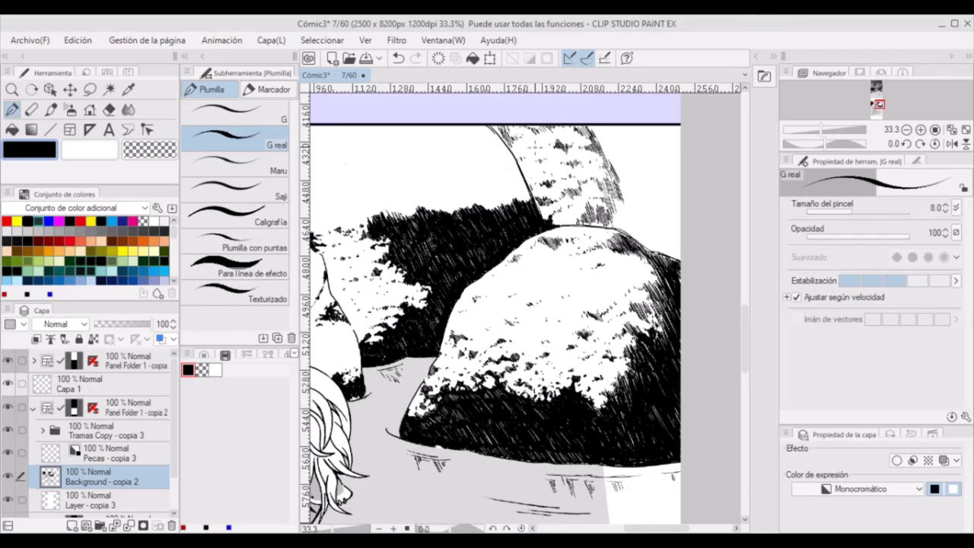
- Fill the shadow side of the rock behind the right rock with dense slanted hatching to the page edge and save the file
{"action": "left_click_drag", "start_coordinate": [592, 126], "coordinate": [611, 155]}
{"action": "mouse_move", "coordinate": [603, 126]}
{"action": "left_mouse_down"}
{"action": "mouse_move", "coordinate": [619, 156]}
{"action": "mouse_move", "coordinate": [636, 160]}
{"action": "left_mouse_up"}
{"action": "mouse_move", "coordinate": [628, 126]}
{"action": "left_mouse_down"}
{"action": "mouse_move", "coordinate": [649, 167]}
{"action": "mouse_move", "coordinate": [667, 175]}
{"action": "left_mouse_up"}
{"action": "mouse_move", "coordinate": [656, 127]}
{"action": "left_mouse_down"}
{"action": "mouse_move", "coordinate": [679, 184]}
{"action": "mouse_move", "coordinate": [680, 172]}
{"action": "left_mouse_up"}
{"action": "mouse_move", "coordinate": [613, 126]}
{"action": "left_mouse_down"}
{"action": "mouse_move", "coordinate": [631, 156]}
{"action": "mouse_move", "coordinate": [603, 160]}
{"action": "left_mouse_up"}
{"action": "mouse_move", "coordinate": [638, 125]}
{"action": "left_mouse_down"}
{"action": "mouse_move", "coordinate": [620, 163]}
{"action": "mouse_move", "coordinate": [636, 165]}
{"action": "left_mouse_up"}
{"action": "left_click_drag", "start_coordinate": [684, 125], "coordinate": [618, 213]}
{"action": "left_click_drag", "start_coordinate": [658, 172], "coordinate": [629, 222]}
{"action": "mouse_move", "coordinate": [626, 137]}
{"action": "left_mouse_down"}
{"action": "mouse_move", "coordinate": [602, 183]}
{"action": "mouse_move", "coordinate": [595, 160]}
{"action": "left_mouse_up"}
{"action": "mouse_move", "coordinate": [655, 147]}
{"action": "left_mouse_down"}
{"action": "mouse_move", "coordinate": [622, 214]}
{"action": "mouse_move", "coordinate": [634, 223]}
{"action": "left_mouse_up"}
{"action": "mouse_move", "coordinate": [621, 196]}
{"action": "left_mouse_down"}
{"action": "mouse_move", "coordinate": [610, 225]}
{"action": "mouse_move", "coordinate": [599, 221]}
{"action": "mouse_move", "coordinate": [611, 224]}
{"action": "left_mouse_up"}
{"action": "mouse_move", "coordinate": [623, 167]}
{"action": "left_mouse_down"}
{"action": "mouse_move", "coordinate": [609, 196]}
{"action": "mouse_move", "coordinate": [613, 236]}
{"action": "left_mouse_up"}
{"action": "left_click_drag", "start_coordinate": [644, 186], "coordinate": [618, 241]}
{"action": "left_click_drag", "start_coordinate": [662, 161], "coordinate": [637, 251]}
{"action": "mouse_move", "coordinate": [676, 183]}
{"action": "left_mouse_down"}
{"action": "mouse_move", "coordinate": [647, 257]}
{"action": "mouse_move", "coordinate": [656, 260]}
{"action": "left_mouse_up"}
{"action": "mouse_move", "coordinate": [682, 173]}
{"action": "left_mouse_down"}
{"action": "mouse_move", "coordinate": [638, 250]}
{"action": "mouse_move", "coordinate": [663, 227]}
{"action": "left_mouse_up"}
{"action": "mouse_move", "coordinate": [682, 155]}
{"action": "left_mouse_down"}
{"action": "mouse_move", "coordinate": [641, 251]}
{"action": "mouse_move", "coordinate": [659, 234]}
{"action": "left_mouse_up"}
{"action": "mouse_move", "coordinate": [681, 160]}
{"action": "left_mouse_down"}
{"action": "mouse_move", "coordinate": [657, 221]}
{"action": "mouse_move", "coordinate": [649, 211]}
{"action": "left_mouse_up"}
{"action": "left_click_drag", "start_coordinate": [685, 216], "coordinate": [673, 239]}
{"action": "mouse_move", "coordinate": [666, 160]}
{"action": "left_mouse_down"}
{"action": "mouse_move", "coordinate": [644, 208]}
{"action": "mouse_move", "coordinate": [644, 246]}
{"action": "left_mouse_up"}
{"action": "mouse_move", "coordinate": [642, 198]}
{"action": "left_mouse_down"}
{"action": "mouse_move", "coordinate": [627, 222]}
{"action": "mouse_move", "coordinate": [663, 255]}
{"action": "left_mouse_up"}
{"action": "left_click_drag", "start_coordinate": [653, 233], "coordinate": [644, 248]}
{"action": "left_click_drag", "start_coordinate": [639, 219], "coordinate": [625, 238]}
{"action": "left_click_drag", "start_coordinate": [682, 244], "coordinate": [674, 260]}
{"action": "left_click_drag", "start_coordinate": [635, 199], "coordinate": [607, 230]}
{"action": "left_click_drag", "start_coordinate": [621, 199], "coordinate": [607, 224]}
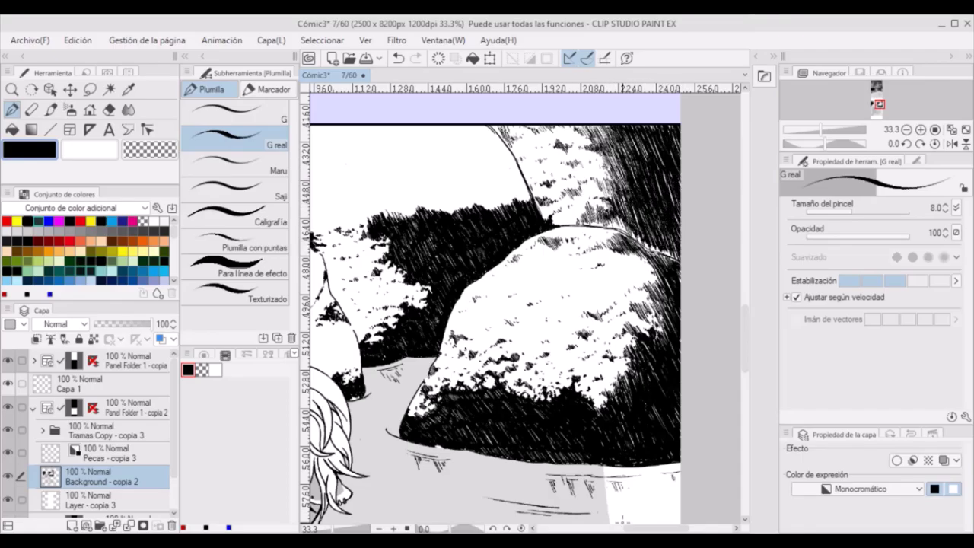
{"action": "left_click_drag", "start_coordinate": [630, 528], "coordinate": [598, 528]}
{"action": "left_click", "coordinate": [32, 44]}
{"action": "left_click", "coordinate": [155, 118]}
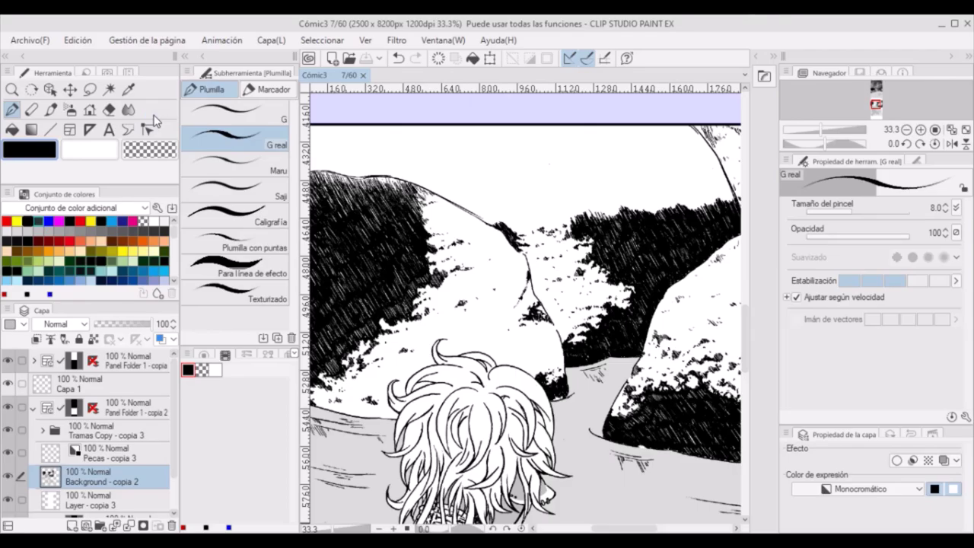
- Outline the central back rock's edge from the left rock up to the panel border and hatch beside the left rock's crest
{"action": "left_click_drag", "start_coordinate": [591, 529], "coordinate": [584, 529]}
{"action": "left_click_drag", "start_coordinate": [423, 176], "coordinate": [453, 126]}
{"action": "scroll", "coordinate": [427, 146], "scroll_direction": "right", "scroll_amount": 3}
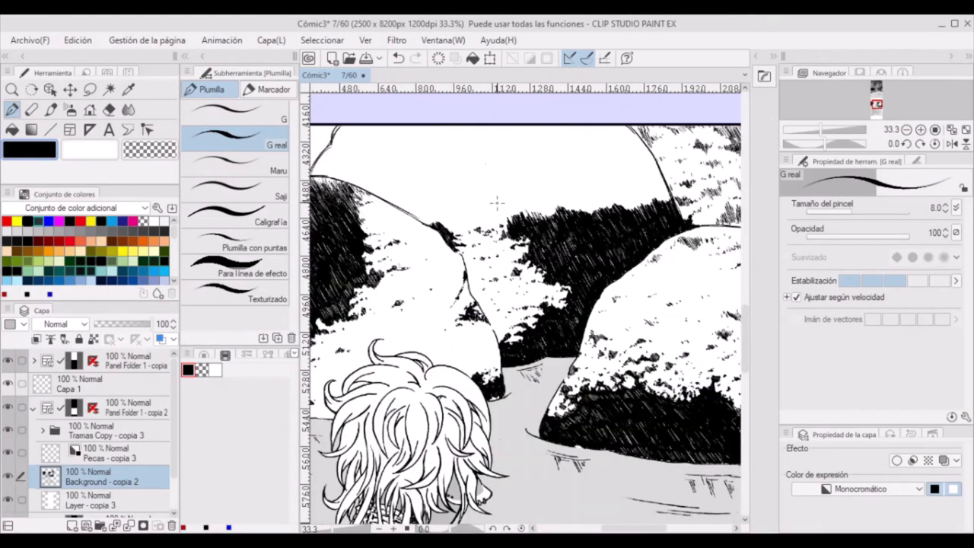
{"action": "left_click_drag", "start_coordinate": [418, 211], "coordinate": [449, 229]}
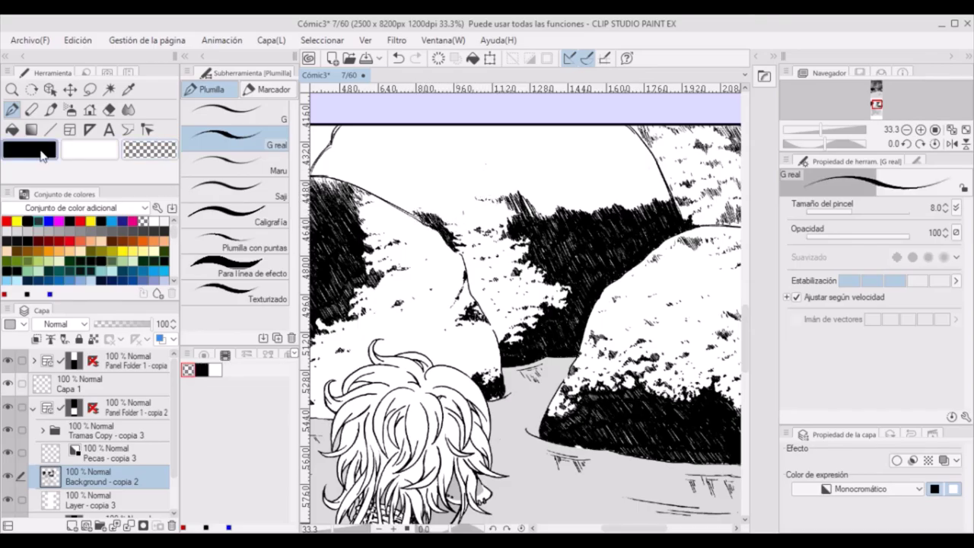
- Scatter small hatched texture marks across the central back rock's lit upper face
{"action": "scroll", "coordinate": [399, 151], "scroll_direction": "right", "scroll_amount": 2}
{"action": "left_click_drag", "start_coordinate": [399, 150], "coordinate": [435, 157]}
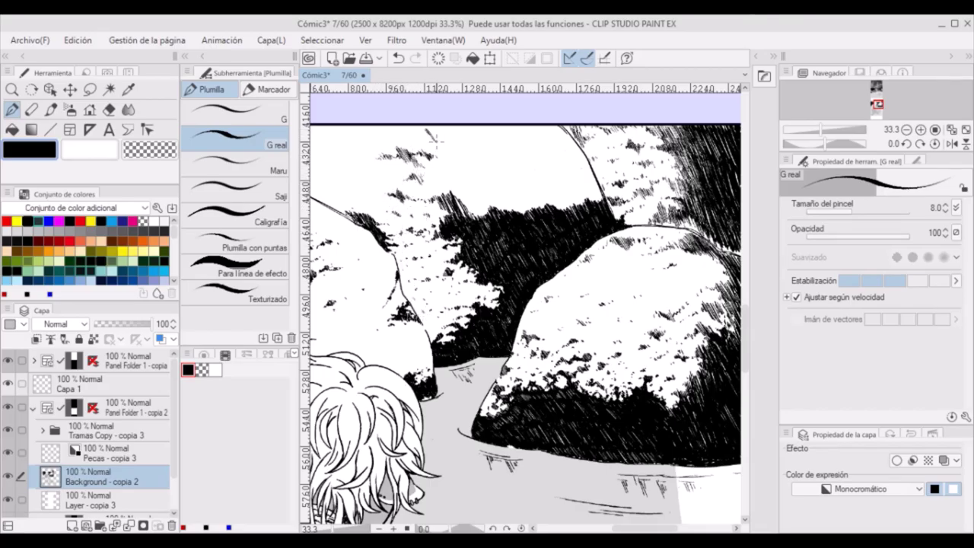
{"action": "left_click_drag", "start_coordinate": [433, 137], "coordinate": [459, 133]}
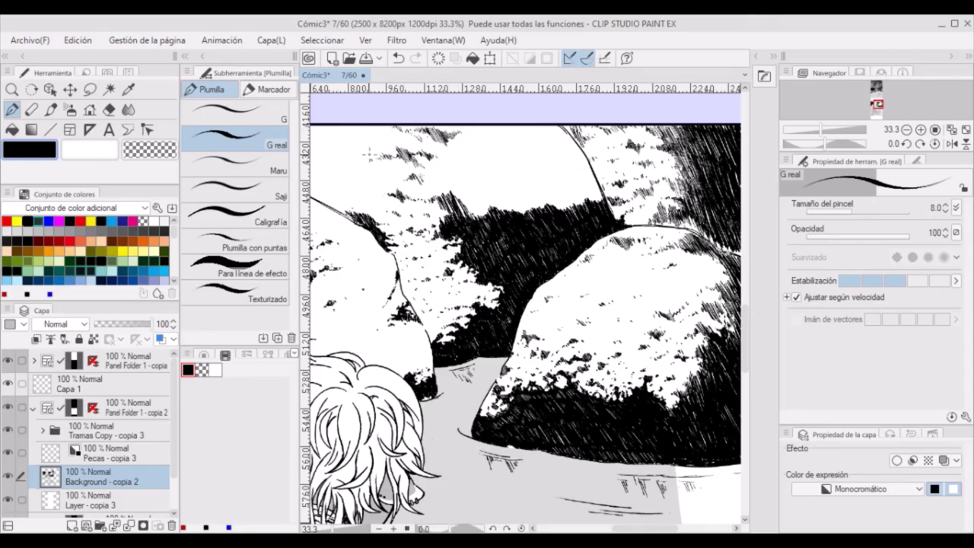
{"action": "scroll", "coordinate": [549, 516], "scroll_direction": "left", "scroll_amount": 2}
{"action": "mouse_move", "coordinate": [329, 173]}
{"action": "left_mouse_down"}
{"action": "mouse_move", "coordinate": [345, 159]}
{"action": "mouse_move", "coordinate": [389, 185]}
{"action": "mouse_move", "coordinate": [402, 182]}
{"action": "left_mouse_up"}
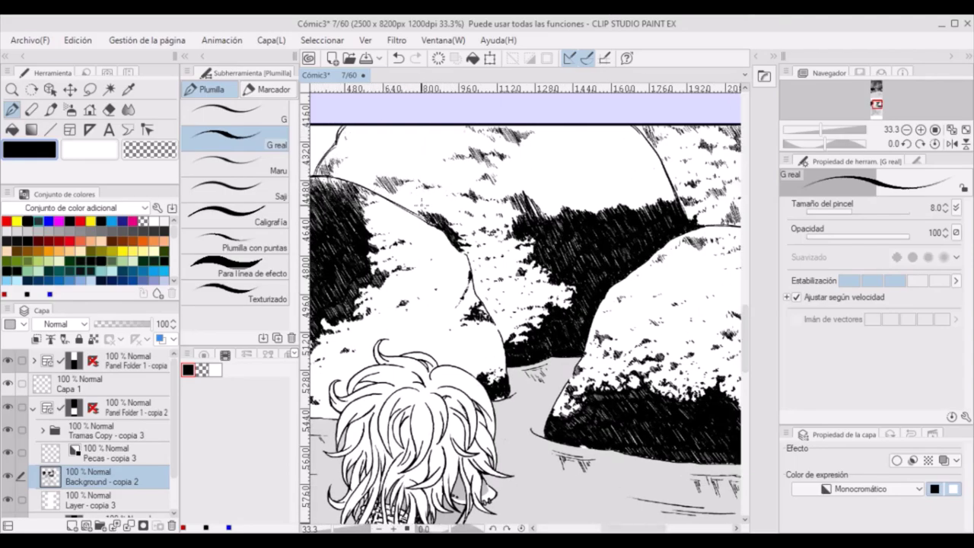
{"action": "left_click_drag", "start_coordinate": [341, 143], "coordinate": [353, 128]}
{"action": "key", "text": "ctrl+z"}
- Hatch the central back rock's shadow boundary from the dark area up to the panel border
{"action": "left_click_drag", "start_coordinate": [511, 168], "coordinate": [533, 187]}
{"action": "mouse_move", "coordinate": [526, 155]}
{"action": "left_mouse_down"}
{"action": "mouse_move", "coordinate": [544, 184]}
{"action": "mouse_move", "coordinate": [529, 221]}
{"action": "left_mouse_up"}
{"action": "mouse_move", "coordinate": [533, 183]}
{"action": "left_mouse_down"}
{"action": "mouse_move", "coordinate": [542, 214]}
{"action": "mouse_move", "coordinate": [562, 228]}
{"action": "left_mouse_up"}
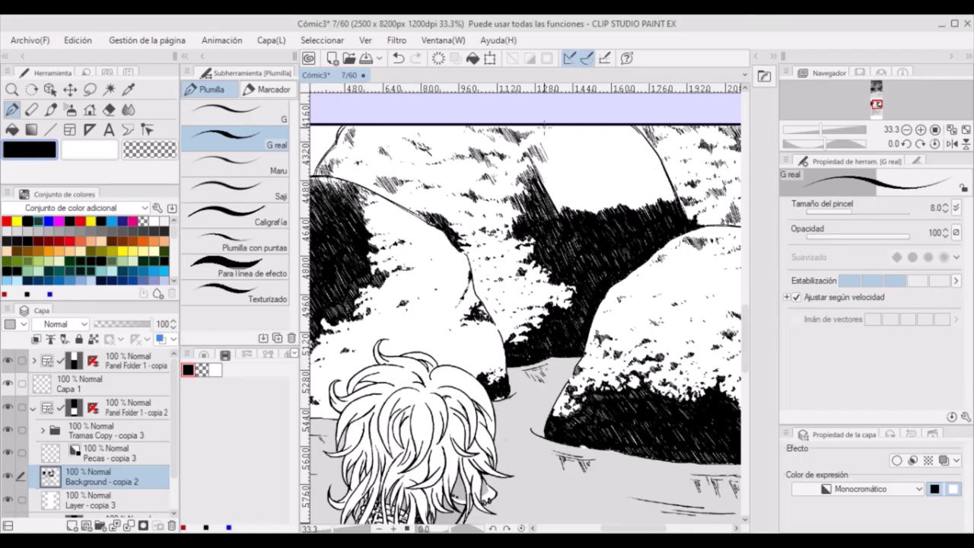
{"action": "left_click_drag", "start_coordinate": [545, 122], "coordinate": [539, 149]}
{"action": "left_click_drag", "start_coordinate": [547, 131], "coordinate": [534, 159]}
- Fill the central back rock's right edge with dense hatching and start the slanted strokes along the shadow's lower boundary
{"action": "key", "text": "c"}
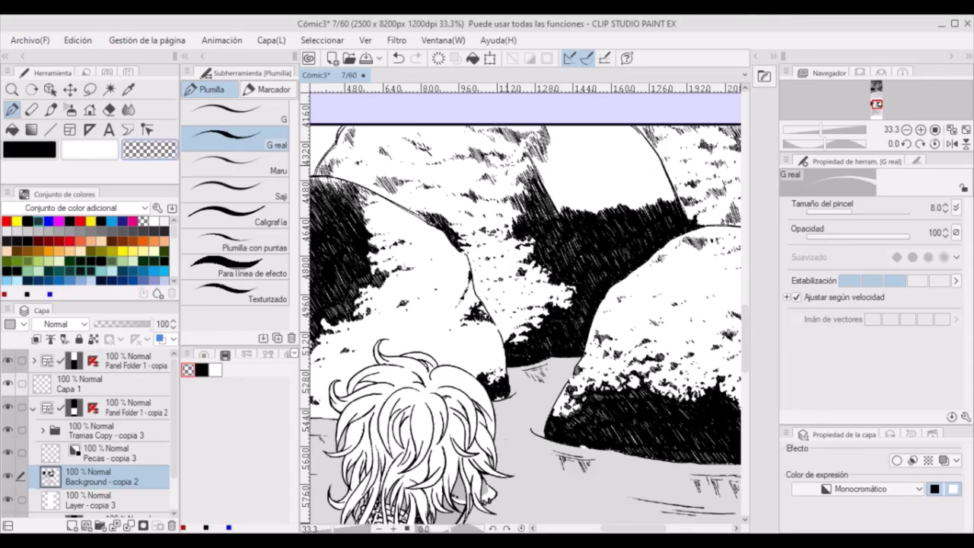
{"action": "key", "text": "c"}
{"action": "left_click_drag", "start_coordinate": [632, 127], "coordinate": [674, 199]}
{"action": "left_click_drag", "start_coordinate": [630, 127], "coordinate": [668, 190]}
{"action": "mouse_move", "coordinate": [649, 163]}
{"action": "left_mouse_down"}
{"action": "mouse_move", "coordinate": [676, 207]}
{"action": "mouse_move", "coordinate": [661, 212]}
{"action": "left_mouse_up"}
{"action": "mouse_move", "coordinate": [618, 171]}
{"action": "left_mouse_down"}
{"action": "mouse_move", "coordinate": [641, 216]}
{"action": "mouse_move", "coordinate": [618, 215]}
{"action": "left_mouse_up"}
{"action": "left_click_drag", "start_coordinate": [560, 174], "coordinate": [582, 216]}
{"action": "mouse_move", "coordinate": [655, 127]}
{"action": "left_mouse_down"}
{"action": "mouse_move", "coordinate": [632, 213]}
{"action": "mouse_move", "coordinate": [620, 177]}
{"action": "mouse_move", "coordinate": [597, 186]}
{"action": "mouse_move", "coordinate": [620, 210]}
{"action": "left_mouse_up"}
{"action": "left_click_drag", "start_coordinate": [550, 149], "coordinate": [533, 186]}
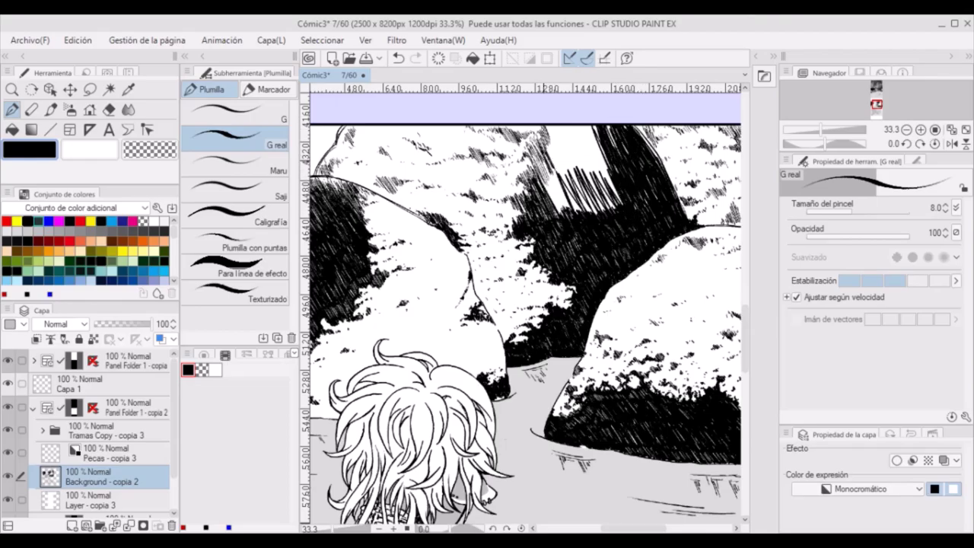
- Hatch the remaining white area of the central back rock's shadow side up to the panel border
{"action": "left_click_drag", "start_coordinate": [574, 158], "coordinate": [548, 229]}
{"action": "left_click_drag", "start_coordinate": [575, 125], "coordinate": [543, 217]}
{"action": "left_click_drag", "start_coordinate": [565, 177], "coordinate": [530, 206]}
{"action": "mouse_move", "coordinate": [586, 124]}
{"action": "left_mouse_down"}
{"action": "mouse_move", "coordinate": [554, 213]}
{"action": "mouse_move", "coordinate": [563, 170]}
{"action": "left_mouse_up"}
{"action": "mouse_move", "coordinate": [623, 135]}
{"action": "left_mouse_down"}
{"action": "mouse_move", "coordinate": [571, 216]}
{"action": "mouse_move", "coordinate": [548, 196]}
{"action": "left_mouse_up"}
{"action": "left_click_drag", "start_coordinate": [596, 125], "coordinate": [561, 204]}
{"action": "mouse_move", "coordinate": [596, 125]}
{"action": "left_mouse_down"}
{"action": "mouse_move", "coordinate": [575, 171]}
{"action": "mouse_move", "coordinate": [567, 169]}
{"action": "left_mouse_up"}
{"action": "mouse_move", "coordinate": [620, 126]}
{"action": "left_mouse_down"}
{"action": "mouse_move", "coordinate": [606, 156]}
{"action": "mouse_move", "coordinate": [550, 190]}
{"action": "mouse_move", "coordinate": [570, 201]}
{"action": "left_mouse_up"}
{"action": "key", "text": "c"}
{"action": "key", "text": "c"}
{"action": "left_click_drag", "start_coordinate": [586, 129], "coordinate": [562, 167]}
- Hatch the shadow above the left rock's crest, from the page's left edge up to the panel border
{"action": "left_click_drag", "start_coordinate": [633, 528], "coordinate": [606, 529]}
{"action": "left_click_drag", "start_coordinate": [405, 157], "coordinate": [414, 173]}
{"action": "mouse_move", "coordinate": [411, 126]}
{"action": "left_mouse_down"}
{"action": "mouse_move", "coordinate": [429, 170]}
{"action": "mouse_move", "coordinate": [441, 169]}
{"action": "left_mouse_up"}
{"action": "left_click_drag", "start_coordinate": [435, 128], "coordinate": [458, 169]}
{"action": "mouse_move", "coordinate": [449, 137]}
{"action": "left_mouse_down"}
{"action": "mouse_move", "coordinate": [469, 166]}
{"action": "mouse_move", "coordinate": [451, 146]}
{"action": "left_mouse_up"}
{"action": "mouse_move", "coordinate": [440, 125]}
{"action": "left_mouse_down"}
{"action": "mouse_move", "coordinate": [457, 157]}
{"action": "mouse_move", "coordinate": [463, 150]}
{"action": "left_mouse_up"}
{"action": "left_click_drag", "start_coordinate": [449, 125], "coordinate": [466, 137]}
{"action": "mouse_move", "coordinate": [457, 125]}
{"action": "left_mouse_down"}
{"action": "mouse_move", "coordinate": [469, 136]}
{"action": "mouse_move", "coordinate": [443, 137]}
{"action": "left_mouse_up"}
{"action": "left_click_drag", "start_coordinate": [435, 125], "coordinate": [444, 159]}
{"action": "left_click_drag", "start_coordinate": [414, 127], "coordinate": [431, 167]}
{"action": "left_click_drag", "start_coordinate": [409, 145], "coordinate": [419, 172]}
{"action": "mouse_move", "coordinate": [443, 155]}
{"action": "left_mouse_down"}
{"action": "mouse_move", "coordinate": [450, 168]}
{"action": "mouse_move", "coordinate": [437, 170]}
{"action": "left_mouse_up"}
{"action": "left_click_drag", "start_coordinate": [452, 162], "coordinate": [461, 170]}
{"action": "left_click_drag", "start_coordinate": [421, 158], "coordinate": [425, 168]}
{"action": "left_click_drag", "start_coordinate": [500, 135], "coordinate": [506, 145]}
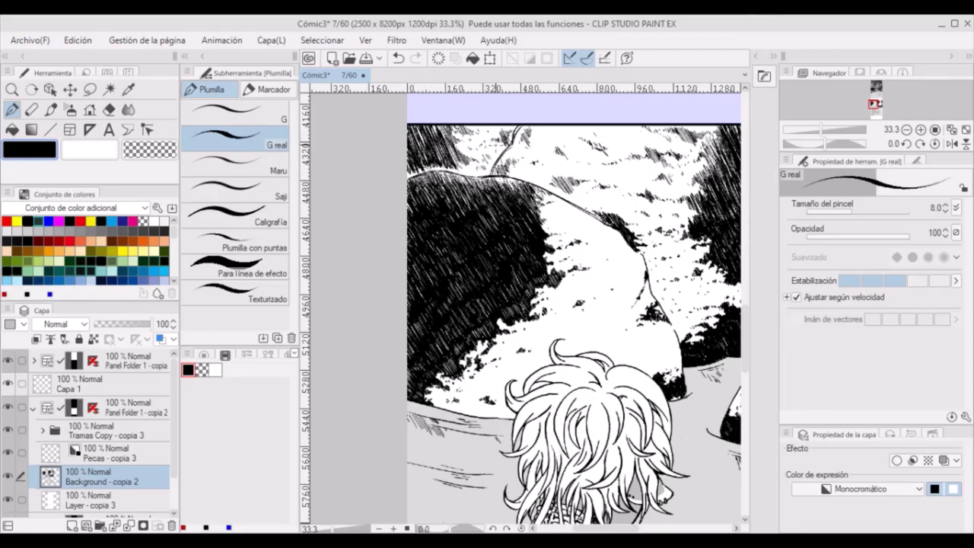
- Extend the lying character's jersey and arm outlines to the page's right edge and tidy the ink beside them
{"action": "scroll", "coordinate": [576, 329], "scroll_direction": "down", "scroll_amount": 5}
{"action": "scroll", "coordinate": [576, 328], "scroll_direction": "up", "scroll_amount": 5}
{"action": "left_click_drag", "start_coordinate": [609, 229], "coordinate": [619, 376]}
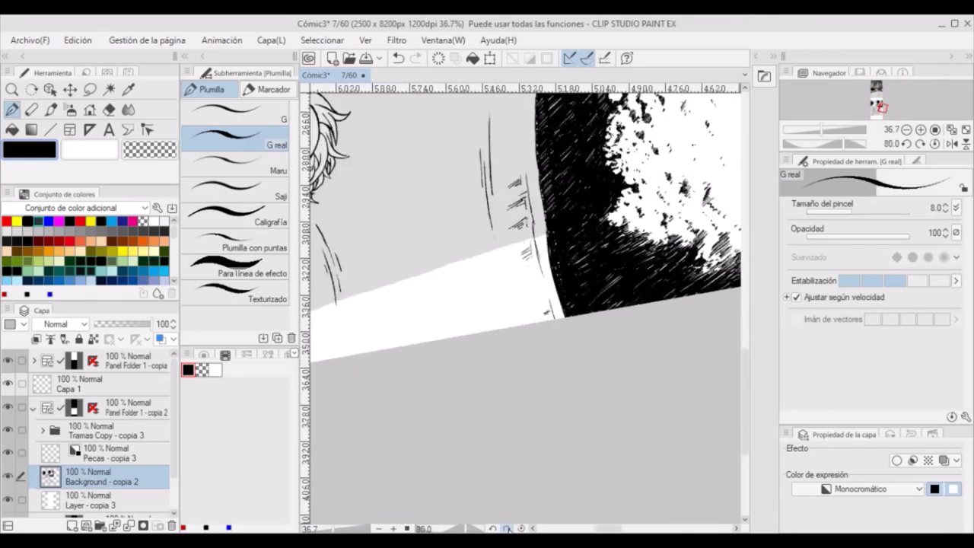
{"action": "left_click_drag", "start_coordinate": [488, 304], "coordinate": [696, 306]}
{"action": "left_click_drag", "start_coordinate": [541, 323], "coordinate": [538, 280]}
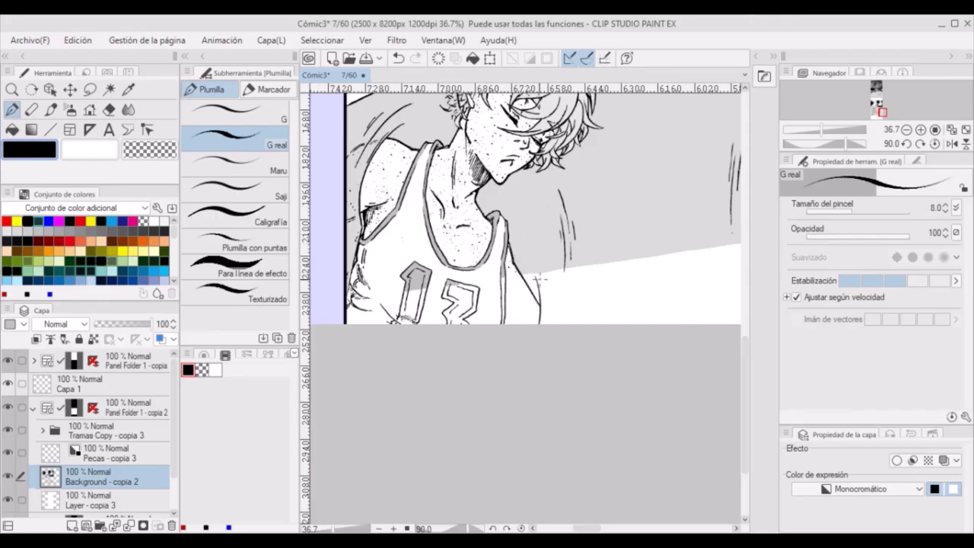
{"action": "key", "text": "c"}
{"action": "left_click_drag", "start_coordinate": [504, 309], "coordinate": [506, 322]}
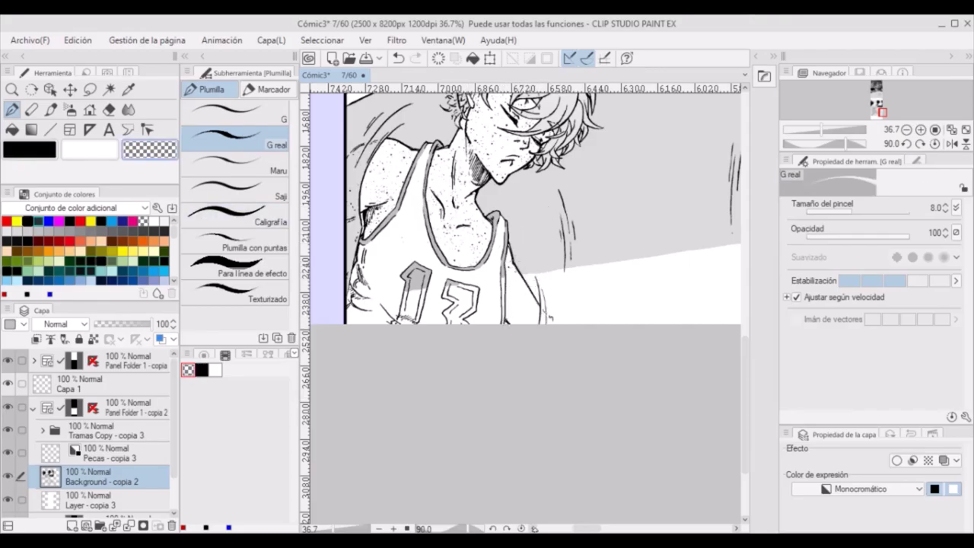
- Paint the unshaded ground strip beside the page's right edge on the 15% Pared tone layer using the Suave ink brush
{"action": "scroll", "coordinate": [598, 276], "scroll_direction": "down", "scroll_amount": 4}
{"action": "scroll", "coordinate": [542, 455], "scroll_direction": "up", "scroll_amount": 5}
{"action": "left_click", "coordinate": [42, 431]}
{"action": "left_click_drag", "start_coordinate": [174, 407], "coordinate": [174, 480]}
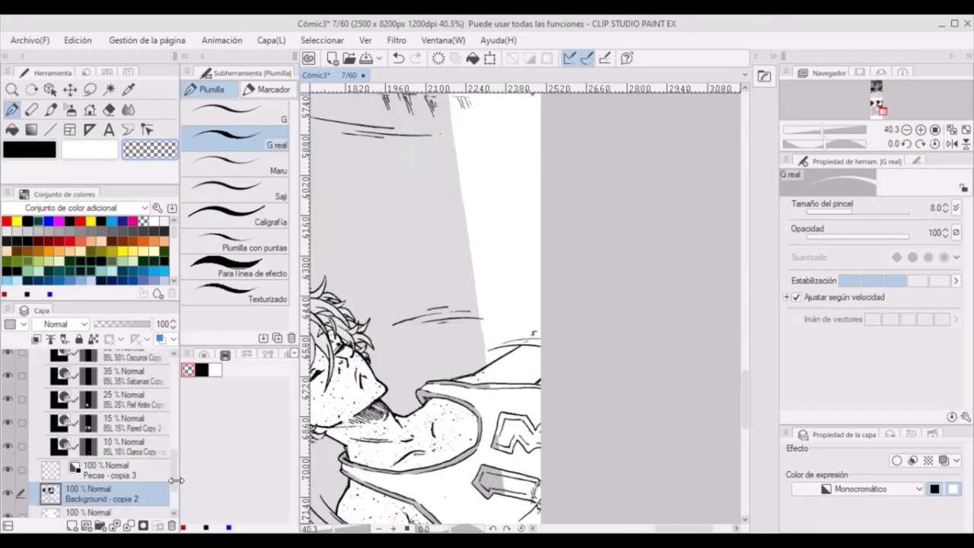
{"action": "left_click", "coordinate": [112, 427]}
{"action": "left_click", "coordinate": [51, 110]}
{"action": "key", "text": "c"}
{"action": "mouse_move", "coordinate": [479, 365]}
{"action": "left_mouse_down"}
{"action": "mouse_move", "coordinate": [512, 339]}
{"action": "mouse_move", "coordinate": [536, 280]}
{"action": "left_mouse_up"}
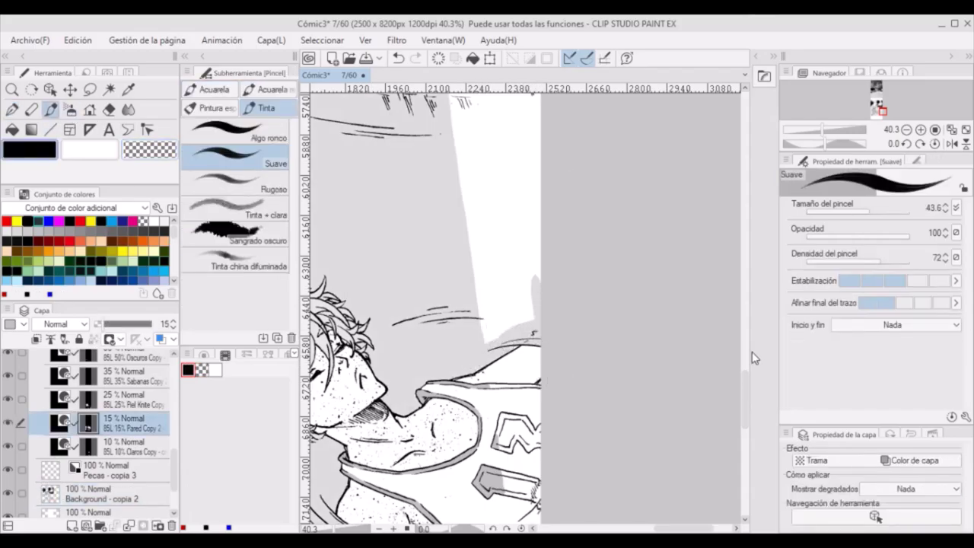
{"action": "left_click_drag", "start_coordinate": [746, 383], "coordinate": [746, 375]}
{"action": "mouse_move", "coordinate": [453, 163]}
{"action": "left_mouse_down"}
{"action": "mouse_move", "coordinate": [536, 155]}
{"action": "mouse_move", "coordinate": [535, 370]}
{"action": "mouse_move", "coordinate": [493, 408]}
{"action": "left_mouse_up"}
- Fill the jersey's trim and numbers on the 25% tone layer out to the page edge with a brush size of 40
{"action": "left_click", "coordinate": [946, 212]}
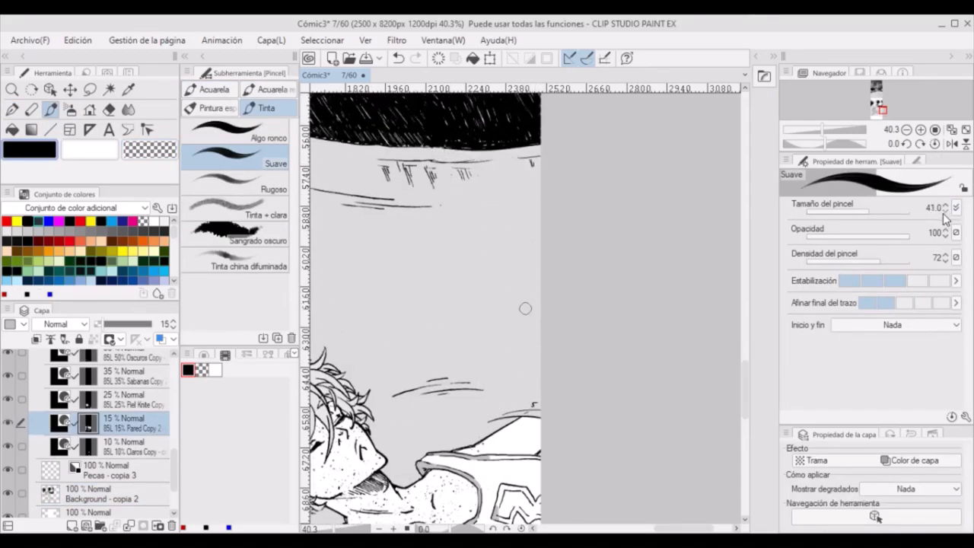
{"action": "left_click_drag", "start_coordinate": [487, 457], "coordinate": [478, 518]}
{"action": "left_click", "coordinate": [133, 399]}
{"action": "left_click_drag", "start_coordinate": [478, 518], "coordinate": [424, 465]}
{"action": "left_click_drag", "start_coordinate": [489, 457], "coordinate": [538, 457]}
{"action": "scroll", "coordinate": [678, 381], "scroll_direction": "down", "scroll_amount": 5}
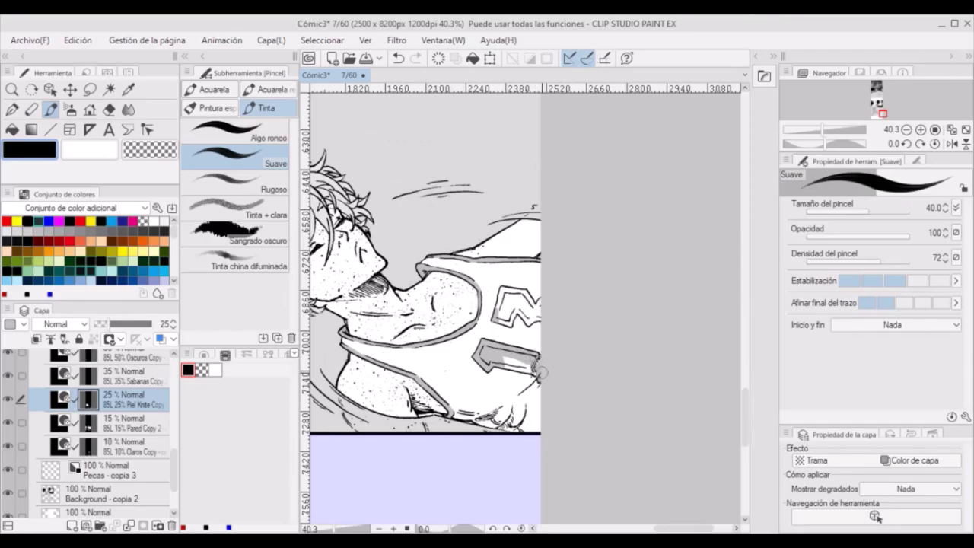
{"action": "left_click", "coordinate": [163, 147]}
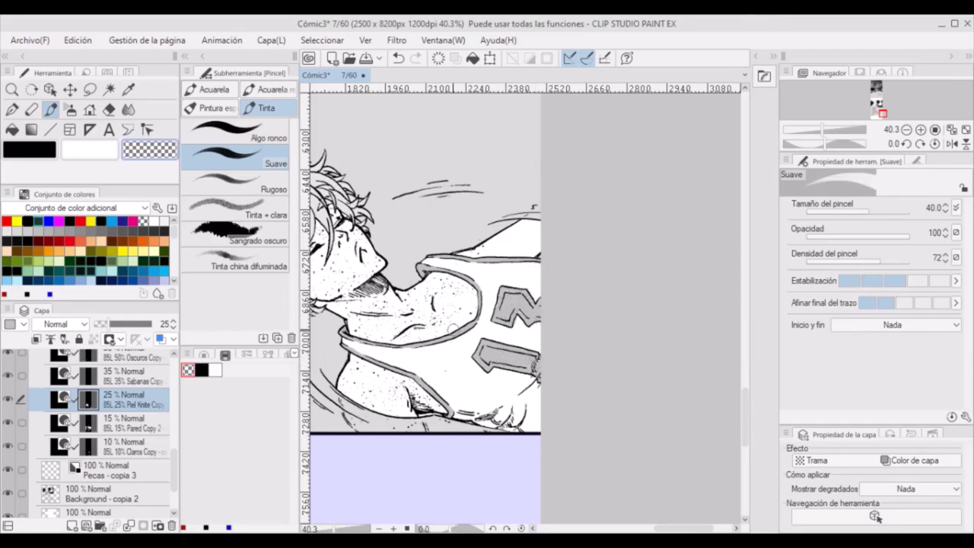
- Add pen freckles to the lying character's skin near the page edge on the Pecas - copia 3 layer
{"action": "left_click", "coordinate": [145, 472]}
{"action": "left_click", "coordinate": [29, 150]}
{"action": "left_click", "coordinate": [12, 110]}
{"action": "left_click", "coordinate": [502, 242]}
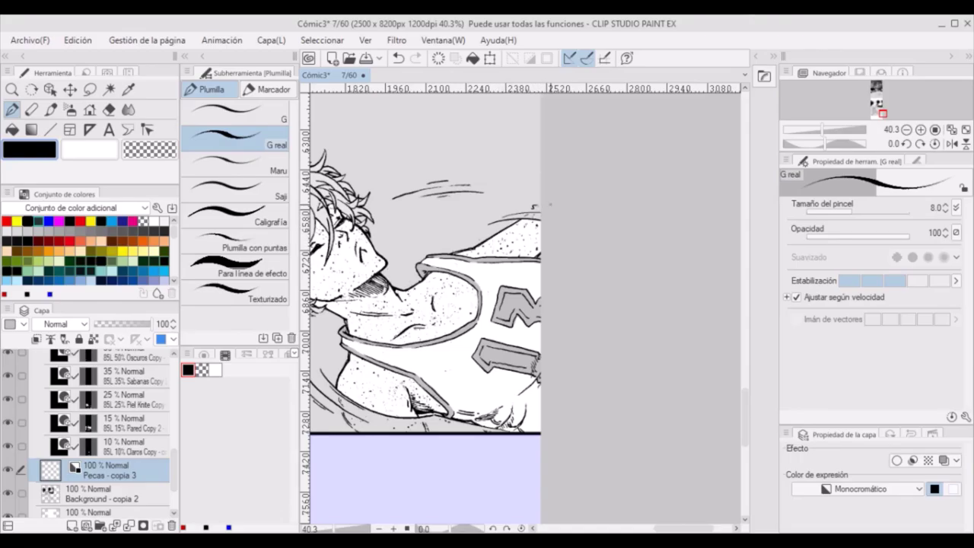
{"action": "key", "text": "c"}
- Save page 7 of the comic, close it and continue with page 8
{"action": "scroll", "coordinate": [551, 201], "scroll_direction": "down", "scroll_amount": 5}
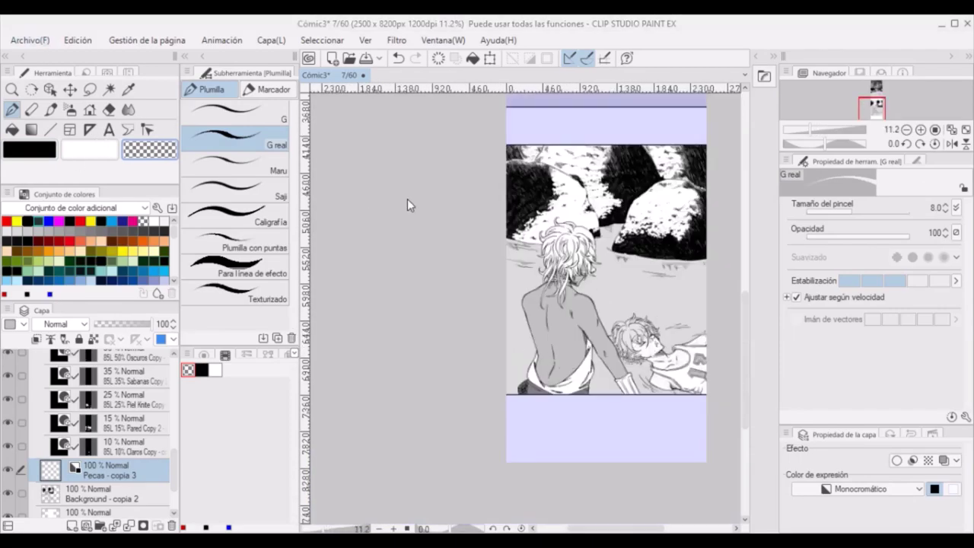
{"action": "key", "text": "ctrl+s"}
{"action": "key", "text": "ctrl+w"}
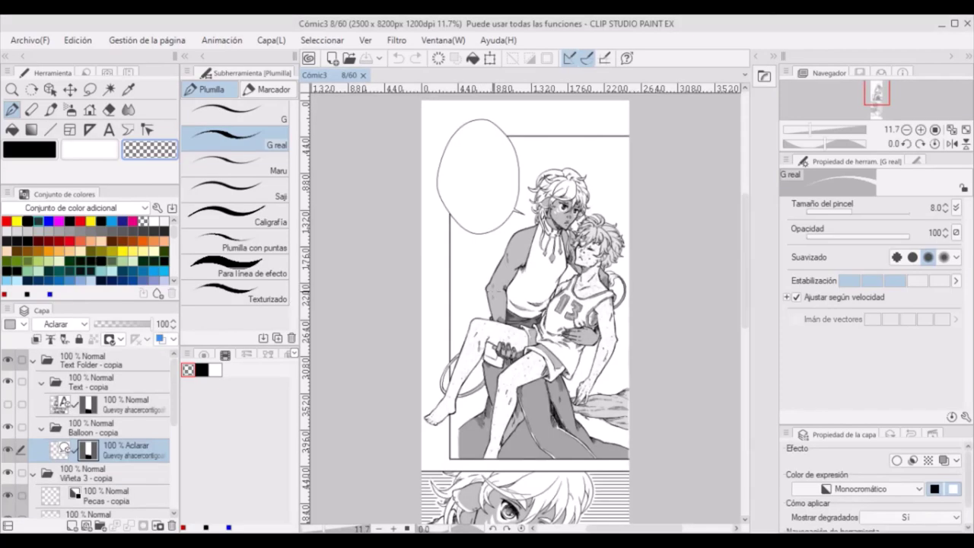
- Erase ink around the foot's toes on the Background Copy 2 layer of Viñeta 3 and hide the freckles layer
{"action": "scroll", "coordinate": [485, 263], "scroll_direction": "up", "scroll_amount": 5}
{"action": "left_click_drag", "start_coordinate": [746, 234], "coordinate": [749, 303]}
{"action": "left_click_drag", "start_coordinate": [603, 529], "coordinate": [580, 530]}
{"action": "left_click_drag", "start_coordinate": [175, 409], "coordinate": [176, 459]}
{"action": "left_click", "coordinate": [99, 416]}
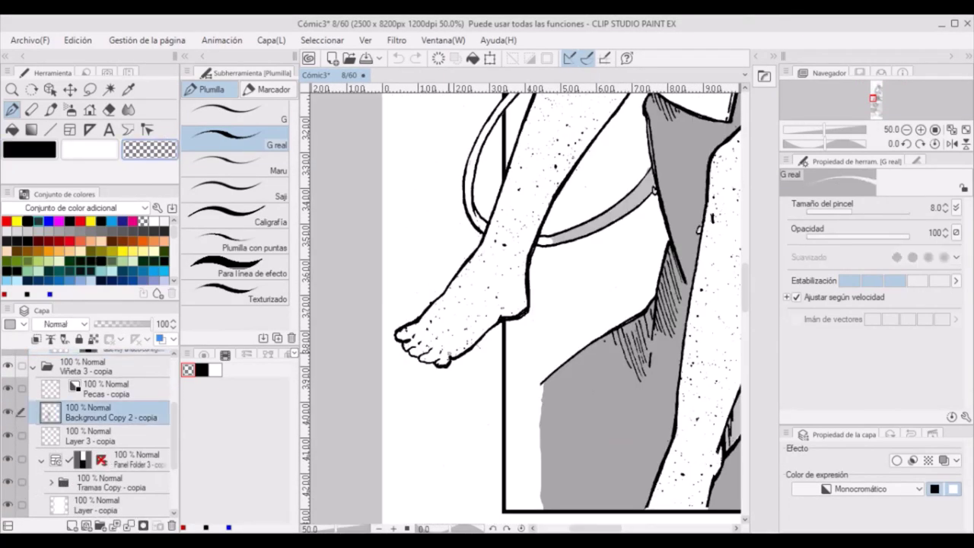
{"action": "mouse_move", "coordinate": [449, 366]}
{"action": "left_mouse_down"}
{"action": "mouse_move", "coordinate": [399, 335]}
{"action": "mouse_move", "coordinate": [411, 359]}
{"action": "left_mouse_up"}
{"action": "left_click", "coordinate": [8, 389]}
- Redraw the foot's instep and toe outlines beyond the panel frame with the G real pen
{"action": "mouse_move", "coordinate": [424, 311]}
{"action": "left_mouse_down"}
{"action": "mouse_move", "coordinate": [437, 299]}
{"action": "mouse_move", "coordinate": [394, 348]}
{"action": "left_mouse_up"}
{"action": "left_click", "coordinate": [29, 150]}
{"action": "left_click", "coordinate": [109, 110]}
{"action": "left_click", "coordinate": [90, 150]}
{"action": "left_click", "coordinate": [13, 110]}
{"action": "left_click", "coordinate": [30, 150]}
{"action": "key", "text": "ctrl+z"}
{"action": "left_click_drag", "start_coordinate": [446, 296], "coordinate": [404, 342]}
{"action": "mouse_move", "coordinate": [746, 296]}
{"action": "left_mouse_down"}
{"action": "mouse_move", "coordinate": [746, 263]}
{"action": "mouse_move", "coordinate": [746, 297]}
{"action": "left_mouse_up"}
{"action": "mouse_move", "coordinate": [598, 528]}
{"action": "left_mouse_down"}
{"action": "mouse_move", "coordinate": [630, 529]}
{"action": "mouse_move", "coordinate": [605, 528]}
{"action": "left_mouse_up"}
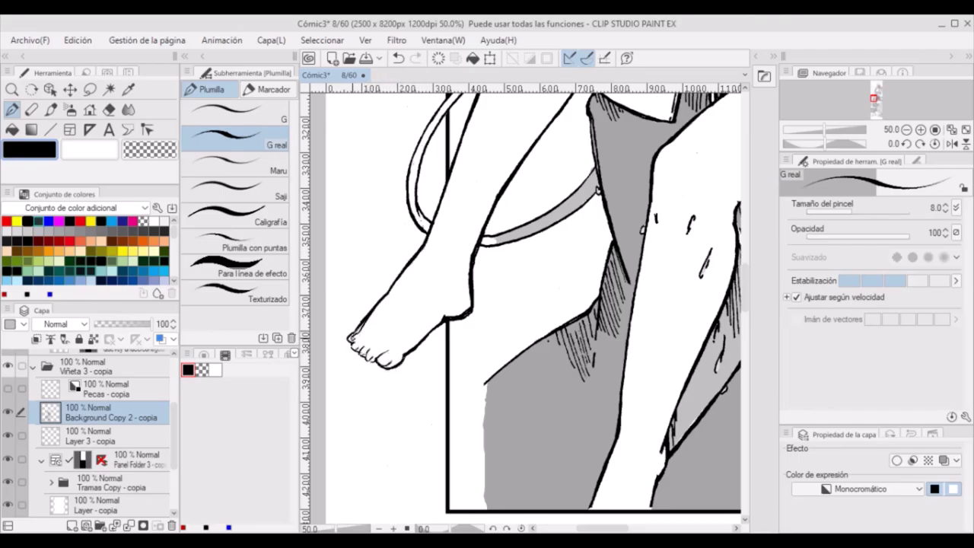
- Erase the middle toes and redraw the big toe's and smallest toe's outlines
{"action": "left_click", "coordinate": [109, 110]}
{"action": "left_click_drag", "start_coordinate": [353, 272], "coordinate": [333, 340]}
{"action": "left_click", "coordinate": [12, 109]}
{"action": "mouse_move", "coordinate": [392, 280]}
{"action": "left_mouse_down"}
{"action": "mouse_move", "coordinate": [362, 326]}
{"action": "mouse_move", "coordinate": [373, 361]}
{"action": "mouse_move", "coordinate": [418, 352]}
{"action": "mouse_move", "coordinate": [389, 341]}
{"action": "left_mouse_up"}
{"action": "key", "text": "ctrl+z"}
{"action": "key", "text": "e"}
{"action": "key", "text": "m"}
{"action": "key", "text": "k"}
{"action": "left_click_drag", "start_coordinate": [400, 372], "coordinate": [396, 376]}
{"action": "key", "text": "ctrl+d"}
{"action": "key", "text": "p"}
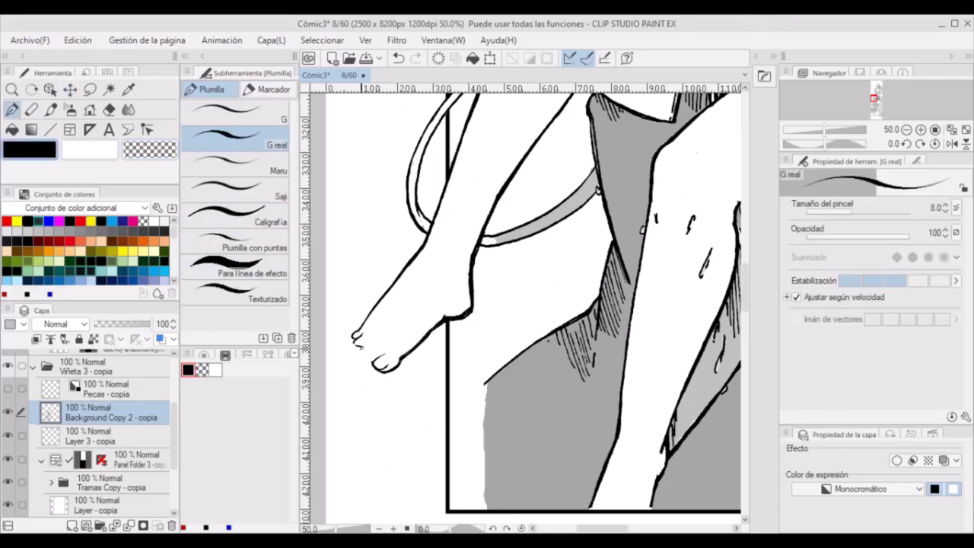
- Ink the toes between the big and smallest toe, trimming the lines with transparent colour
{"action": "key", "text": "c"}
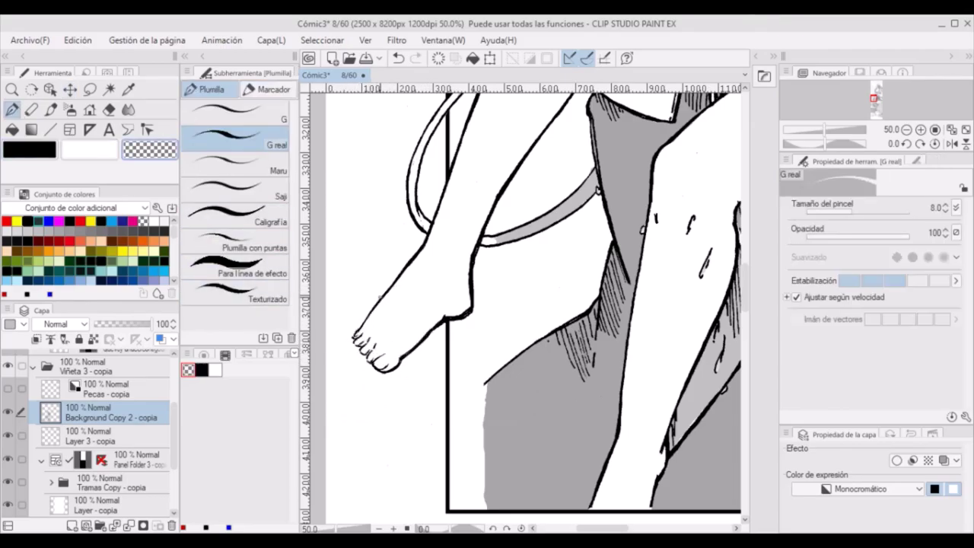
{"action": "key", "text": "c"}
{"action": "key", "text": "ctrl+z"}
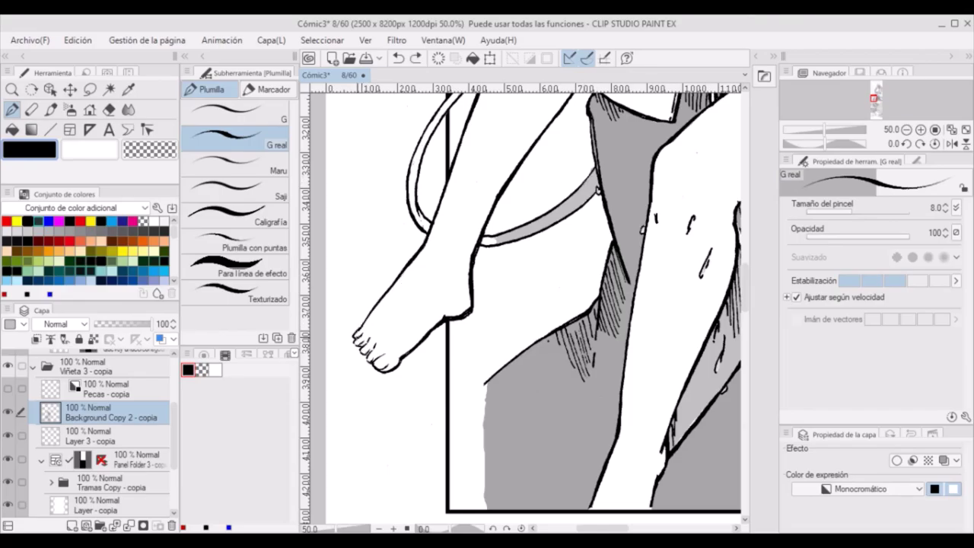
{"action": "key", "text": "c"}
{"action": "key", "text": "c"}
{"action": "left_click_drag", "start_coordinate": [358, 329], "coordinate": [355, 337]}
{"action": "key", "text": "c"}
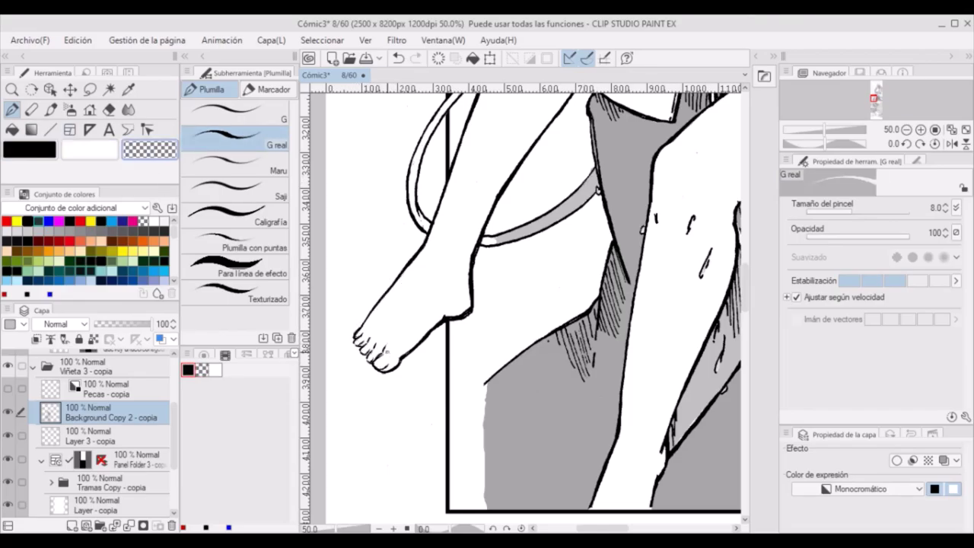
{"action": "key", "text": "c"}
{"action": "key", "text": "ctrl+z"}
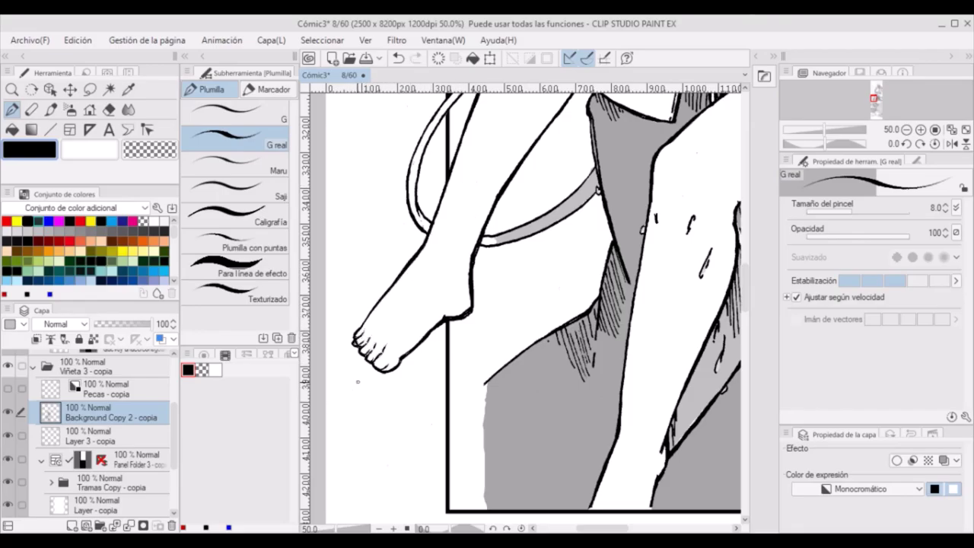
- Refine the foot's upper contour from the toes to the ankle by trimming and re-inking the line
{"action": "key", "text": "c"}
{"action": "mouse_move", "coordinate": [356, 330]}
{"action": "left_mouse_down"}
{"action": "mouse_move", "coordinate": [353, 343]}
{"action": "mouse_move", "coordinate": [384, 296]}
{"action": "left_mouse_up"}
{"action": "key", "text": "c"}
{"action": "key", "text": "ctrl+z"}
{"action": "key", "text": "c"}
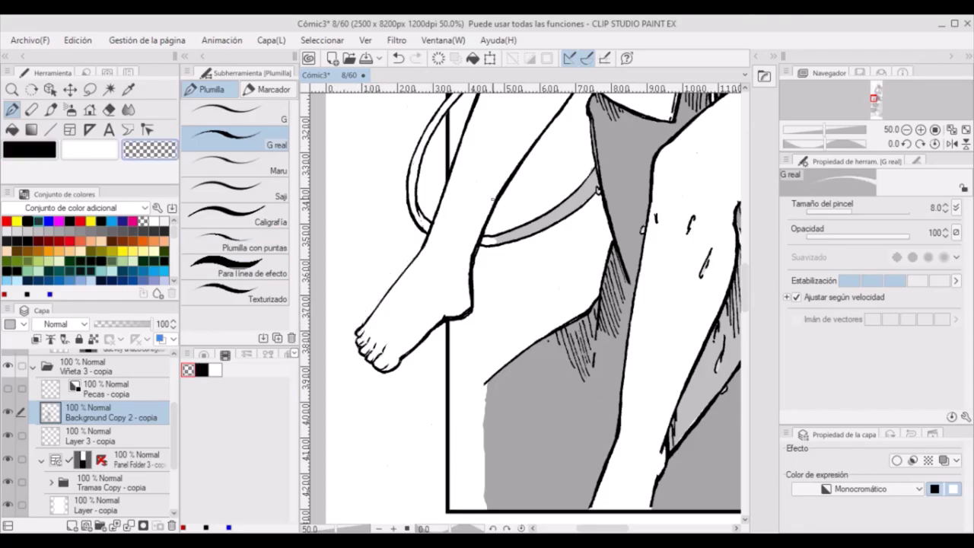
{"action": "key", "text": "c"}
{"action": "mouse_move", "coordinate": [362, 326]}
{"action": "left_mouse_down"}
{"action": "mouse_move", "coordinate": [426, 251]}
{"action": "mouse_move", "coordinate": [414, 259]}
{"action": "left_mouse_up"}
{"action": "key", "text": "c"}
{"action": "key", "text": "c"}
{"action": "key", "text": "ctrl+z"}
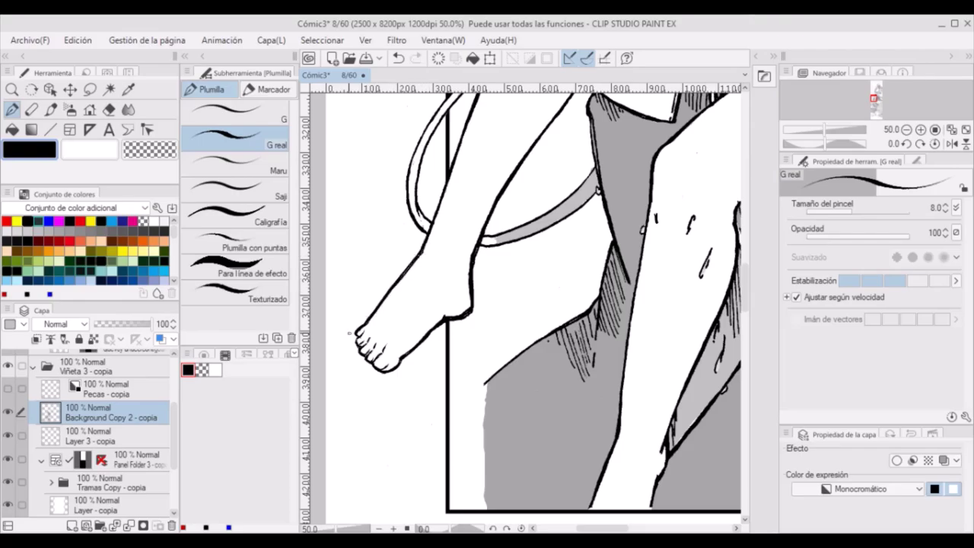
- Extend the grey garment's outline to the panel's left frame and check the drawing at the page's right edge
{"action": "scroll", "coordinate": [350, 332], "scroll_direction": "down", "scroll_amount": 2}
{"action": "scroll", "coordinate": [398, 316], "scroll_direction": "up", "scroll_amount": 3}
{"action": "scroll", "coordinate": [398, 316], "scroll_direction": "down", "scroll_amount": 3}
{"action": "scroll", "coordinate": [398, 316], "scroll_direction": "up", "scroll_amount": 2}
{"action": "mouse_move", "coordinate": [438, 313]}
{"action": "left_mouse_down"}
{"action": "mouse_move", "coordinate": [392, 364]}
{"action": "mouse_move", "coordinate": [401, 351]}
{"action": "left_mouse_up"}
{"action": "key", "text": "ctrl+z"}
{"action": "key", "text": "c"}
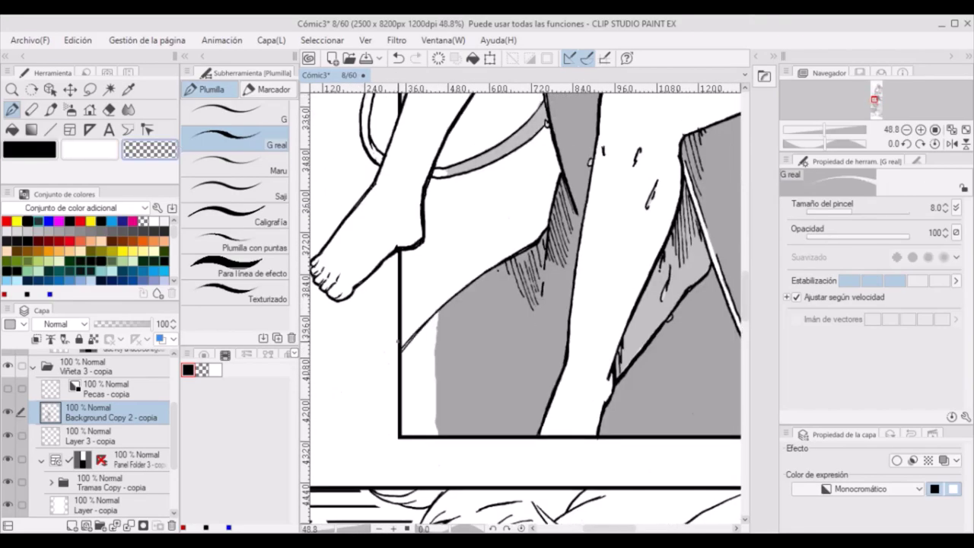
{"action": "key", "text": "c"}
{"action": "scroll", "coordinate": [525, 305], "scroll_direction": "right", "scroll_amount": 5}
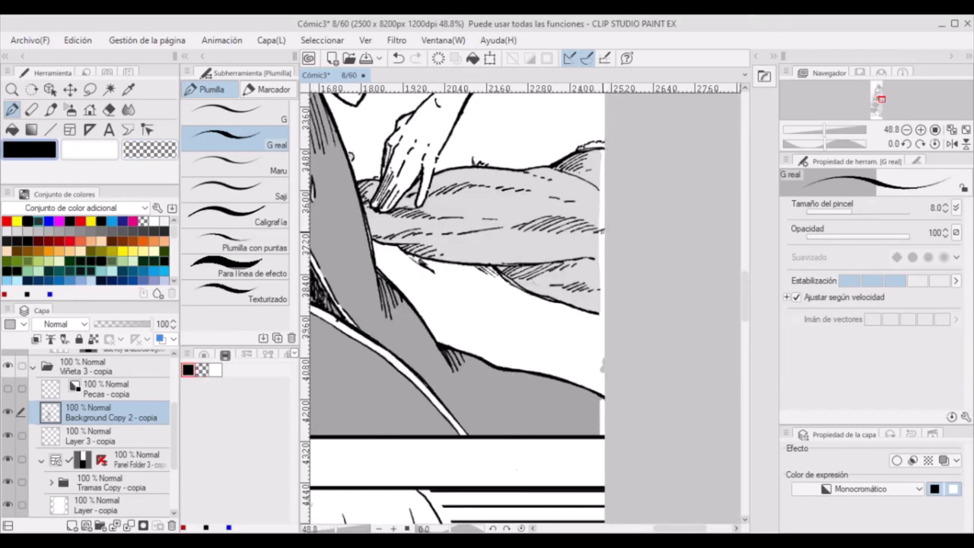
{"action": "scroll", "coordinate": [677, 267], "scroll_direction": "down", "scroll_amount": 8}
{"action": "scroll", "coordinate": [95, 445], "scroll_direction": "down", "scroll_amount": 3}
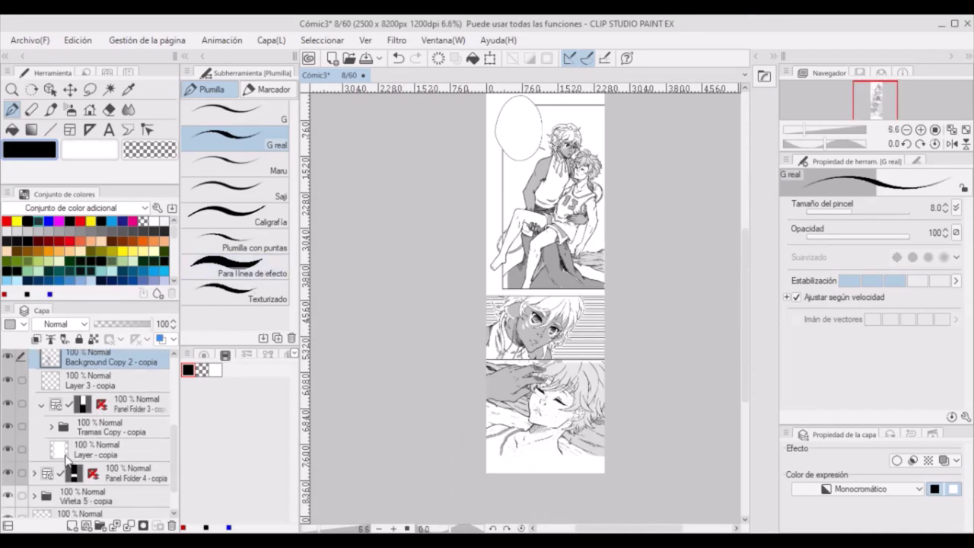
- Show the Pecas layer of Viñeta 3 and erase the stray freckles outside the foot
{"action": "scroll", "coordinate": [96, 445], "scroll_direction": "up", "scroll_amount": 3}
{"action": "left_click", "coordinate": [103, 389]}
{"action": "scroll", "coordinate": [542, 272], "scroll_direction": "up", "scroll_amount": 5}
{"action": "scroll", "coordinate": [453, 284], "scroll_direction": "up", "scroll_amount": 4}
{"action": "left_click", "coordinate": [109, 110]}
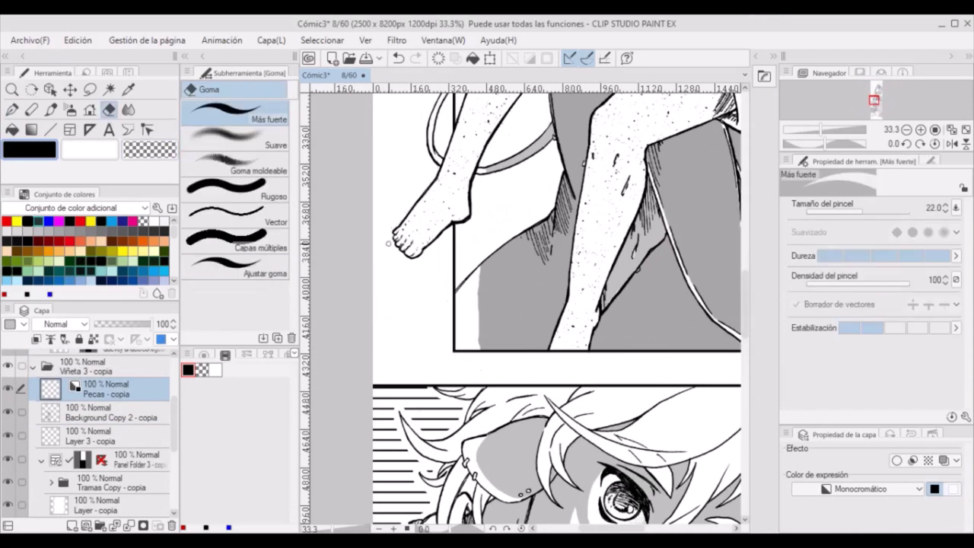
{"action": "scroll", "coordinate": [397, 266], "scroll_direction": "up", "scroll_amount": 1}
- Erase the leftover ink along the hair's upper edge on the Background Copy 4 layer of Viñeta 5
{"action": "scroll", "coordinate": [62, 449], "scroll_direction": "down", "scroll_amount": 5}
{"action": "left_click", "coordinate": [91, 490]}
{"action": "scroll", "coordinate": [679, 342], "scroll_direction": "down", "scroll_amount": 5}
{"action": "scroll", "coordinate": [581, 499], "scroll_direction": "up", "scroll_amount": 6}
{"action": "left_click_drag", "start_coordinate": [672, 198], "coordinate": [434, 196]}
{"action": "key", "text": "c"}
- Extend the hair strand outlines up to the panel's top border and erase the stray ink between them
{"action": "key", "text": "p"}
{"action": "key", "text": "p"}
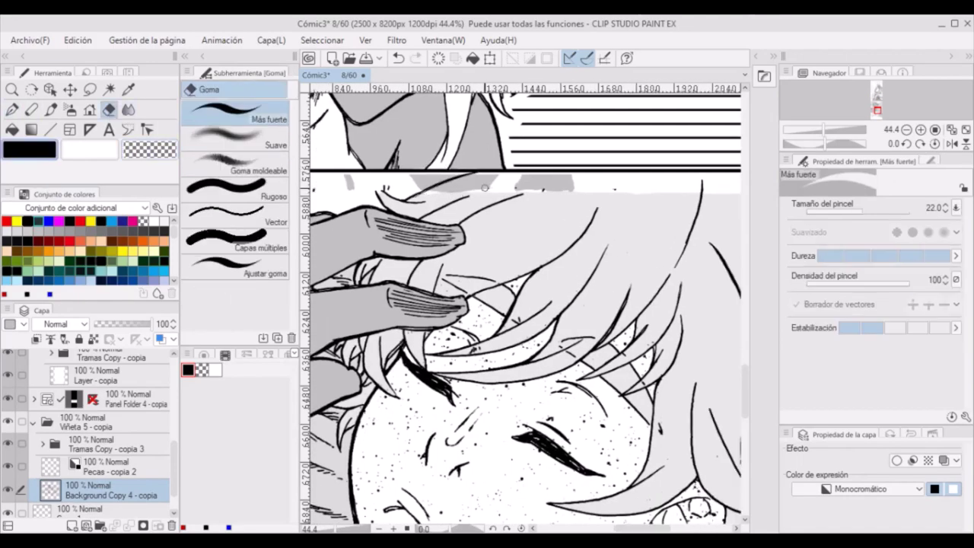
{"action": "key", "text": "p"}
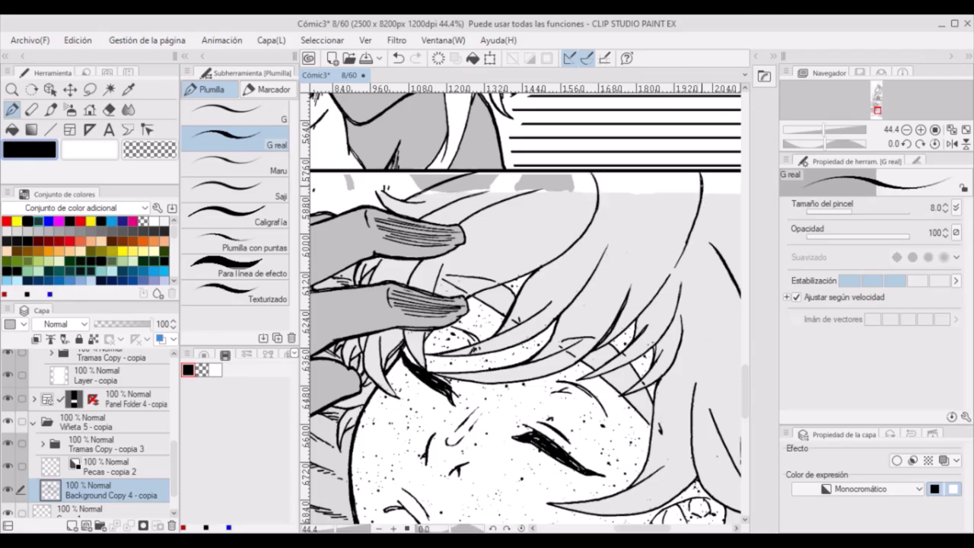
{"action": "left_click_drag", "start_coordinate": [641, 528], "coordinate": [672, 528]}
{"action": "key", "text": "e"}
{"action": "left_click_drag", "start_coordinate": [640, 184], "coordinate": [625, 178]}
{"action": "key", "text": "p"}
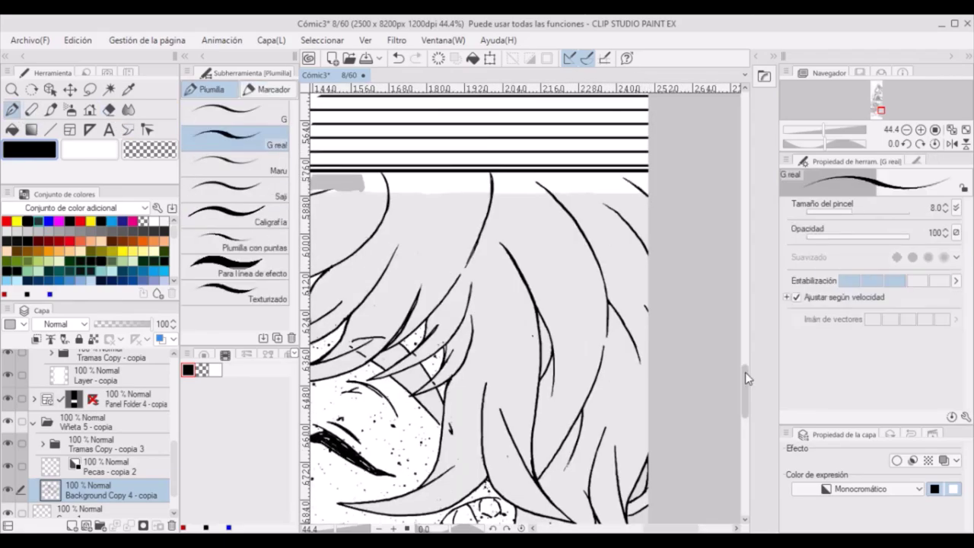
- Extend the lying character's shoulder outline and the tank top's trim down to the page's bottom edge
{"action": "left_click_drag", "start_coordinate": [745, 379], "coordinate": [745, 439]}
{"action": "left_click_drag", "start_coordinate": [671, 528], "coordinate": [644, 529]}
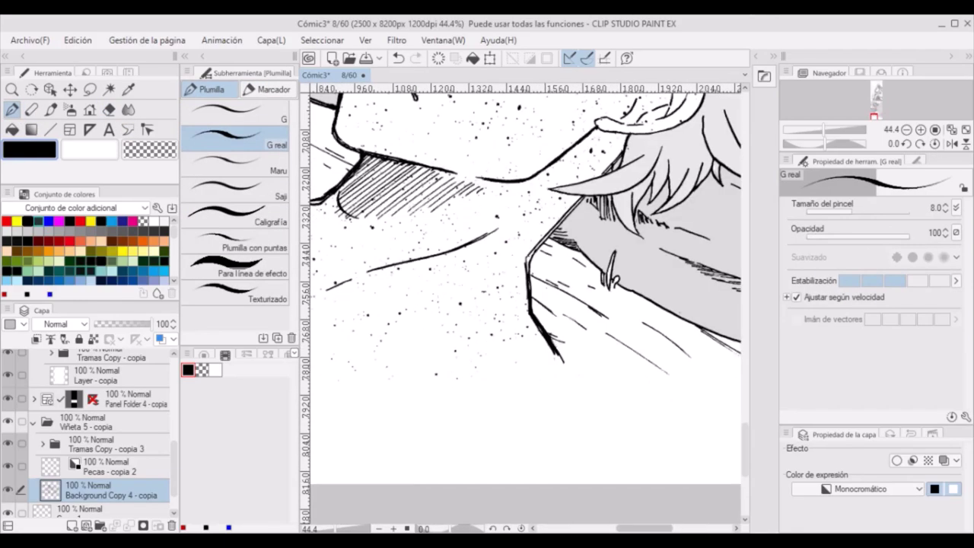
{"action": "left_click_drag", "start_coordinate": [574, 375], "coordinate": [677, 483]}
{"action": "left_click", "coordinate": [150, 149]}
{"action": "mouse_move", "coordinate": [561, 356]}
{"action": "left_mouse_down"}
{"action": "mouse_move", "coordinate": [576, 376]}
{"action": "mouse_move", "coordinate": [532, 312]}
{"action": "mouse_move", "coordinate": [675, 483]}
{"action": "left_mouse_up"}
{"action": "left_click", "coordinate": [30, 149]}
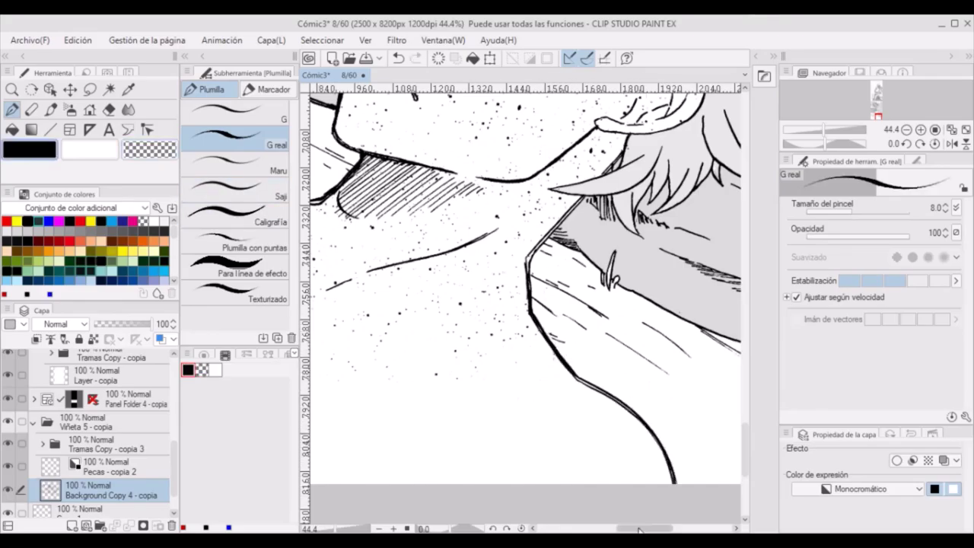
{"action": "left_click_drag", "start_coordinate": [640, 531], "coordinate": [609, 530]}
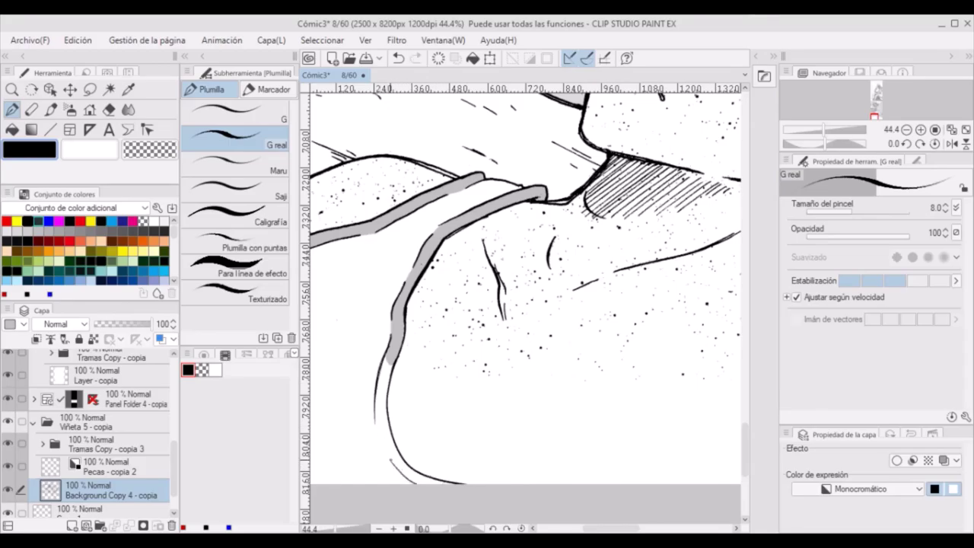
- Add slanted texture strokes to the white surface beside the shoulder, down to the page's bottom edge
{"action": "mouse_move", "coordinate": [612, 528]}
{"action": "left_mouse_down"}
{"action": "mouse_move", "coordinate": [593, 529]}
{"action": "mouse_move", "coordinate": [666, 528]}
{"action": "left_mouse_up"}
{"action": "left_click_drag", "start_coordinate": [499, 397], "coordinate": [583, 454]}
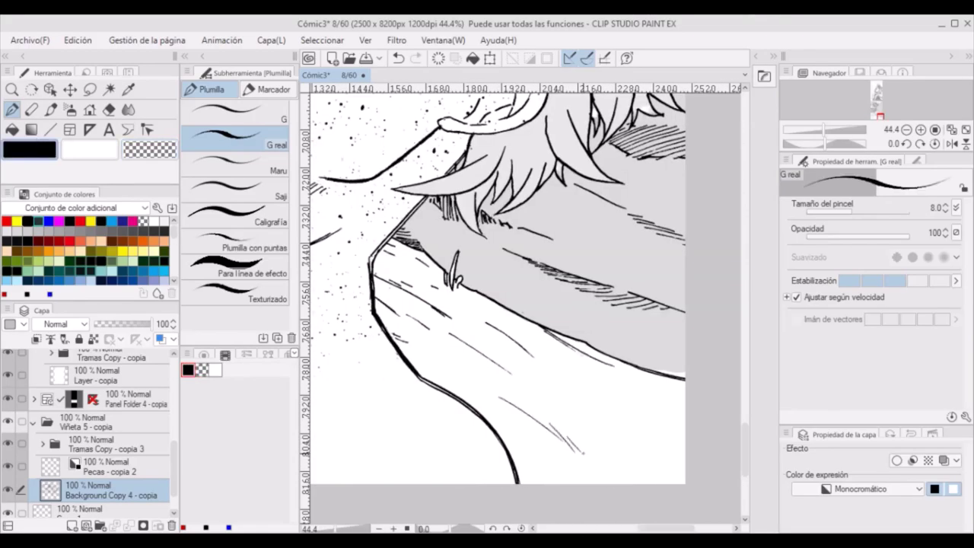
{"action": "left_click_drag", "start_coordinate": [646, 474], "coordinate": [650, 483]}
{"action": "left_click_drag", "start_coordinate": [666, 529], "coordinate": [701, 529]}
{"action": "left_click_drag", "start_coordinate": [438, 410], "coordinate": [444, 420]}
{"action": "left_click_drag", "start_coordinate": [702, 529], "coordinate": [657, 529]}
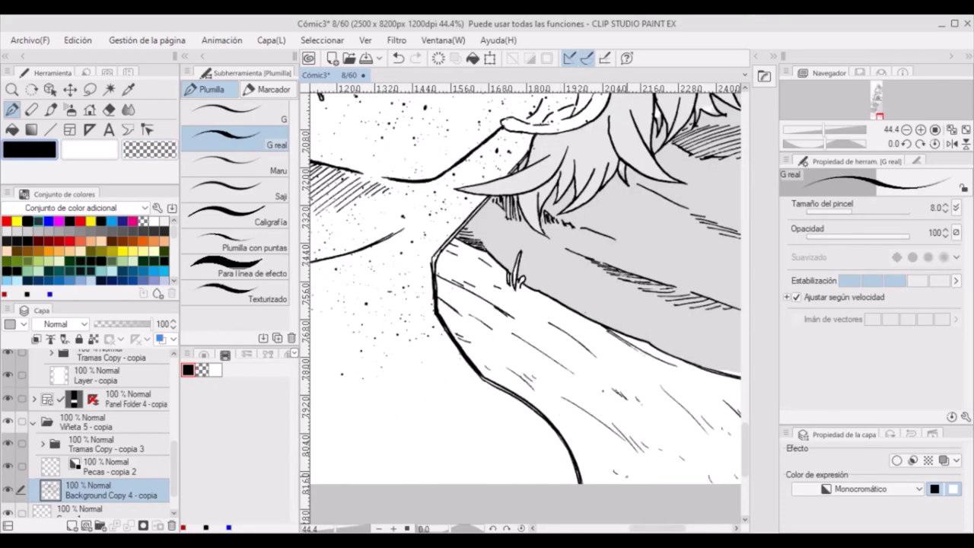
- Copy a lasso-selected patch of freckles from the chest and move the copy down over the bare skin at the page's bottom
{"action": "scroll", "coordinate": [525, 289], "scroll_direction": "left", "scroll_amount": 8}
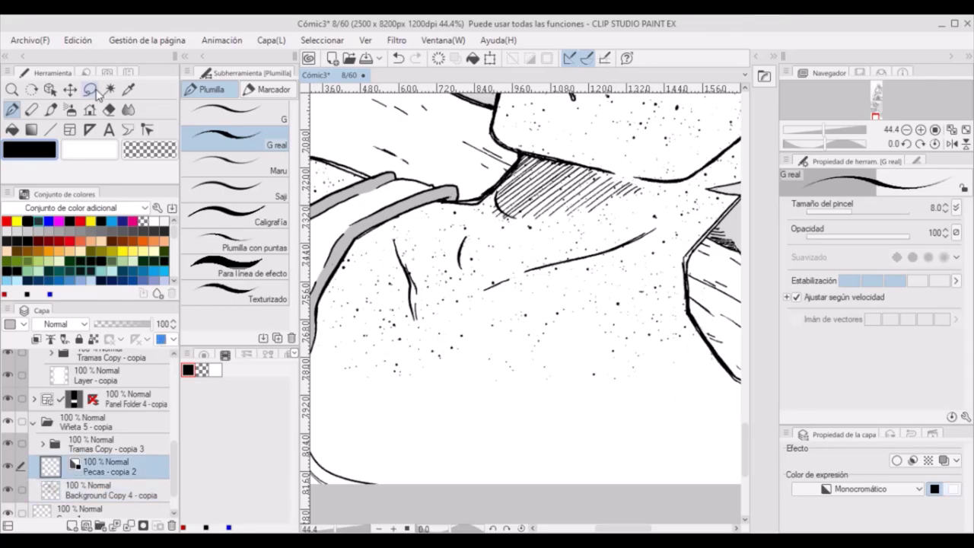
{"action": "left_click_drag", "start_coordinate": [669, 103], "coordinate": [668, 137]}
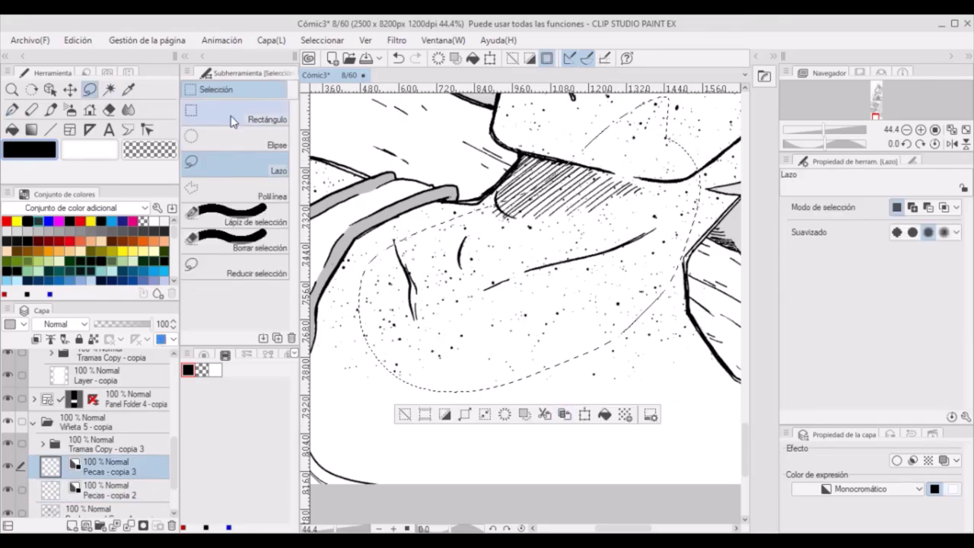
{"action": "left_click", "coordinate": [70, 89]}
{"action": "left_click_drag", "start_coordinate": [610, 312], "coordinate": [591, 437]}
{"action": "left_click_drag", "start_coordinate": [620, 528], "coordinate": [615, 528]}
{"action": "mouse_move", "coordinate": [613, 408]}
{"action": "left_mouse_down"}
{"action": "mouse_move", "coordinate": [622, 389]}
{"action": "mouse_move", "coordinate": [612, 419]}
{"action": "mouse_move", "coordinate": [580, 414]}
{"action": "left_mouse_up"}
- Copy a second lasso-selected patch of freckles onto its own layer and move it to the bare lower chest beside the shoulder
{"action": "left_click", "coordinate": [90, 90]}
{"action": "left_click", "coordinate": [111, 489]}
{"action": "left_click_drag", "start_coordinate": [427, 305], "coordinate": [457, 270]}
{"action": "left_click", "coordinate": [581, 409]}
{"action": "left_click", "coordinate": [70, 90]}
{"action": "left_click_drag", "start_coordinate": [615, 328], "coordinate": [682, 473]}
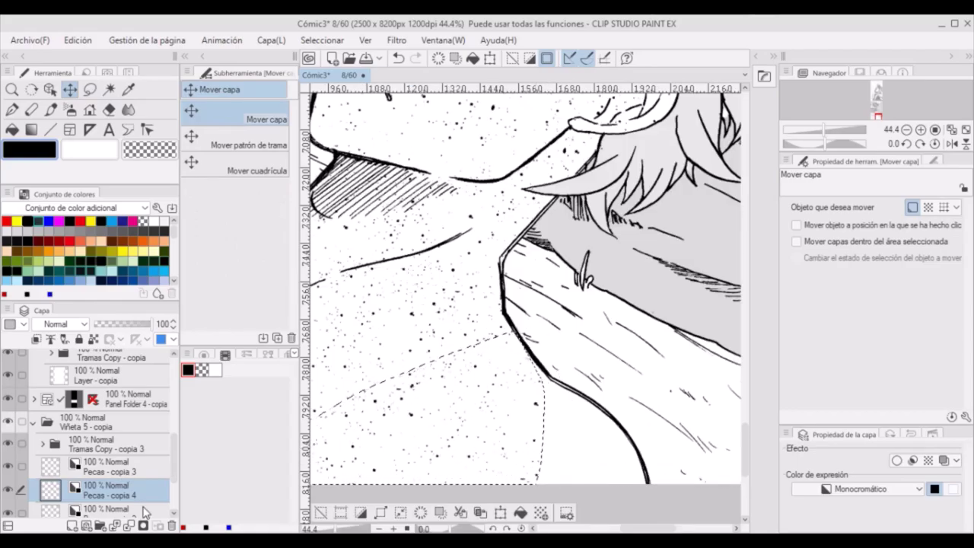
- Copy a third patch of freckles from the jaw, move it down near the shoulder's bottom edge, and deselect
{"action": "key", "text": "m"}
{"action": "key", "text": "ctrl+c"}
{"action": "key", "text": "ctrl+v"}
{"action": "scroll", "coordinate": [502, 169], "scroll_direction": "up", "scroll_amount": 1}
{"action": "key", "text": "k"}
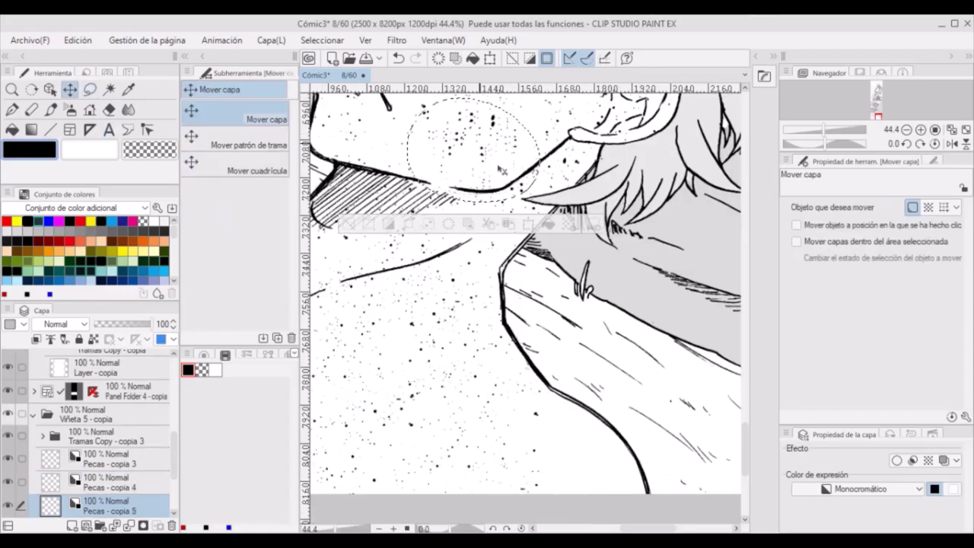
{"action": "left_click_drag", "start_coordinate": [500, 166], "coordinate": [598, 449]}
{"action": "left_click", "coordinate": [323, 41]}
{"action": "left_click", "coordinate": [335, 68]}
- Merge the copied freckle layers down into the Pecas - copia 2 layer
{"action": "left_click", "coordinate": [131, 463]}
{"action": "key", "text": "ctrl+e"}
{"action": "key", "text": "ctrl+e"}
{"action": "key", "text": "ctrl+e"}
{"action": "left_click_drag", "start_coordinate": [642, 528], "coordinate": [600, 529]}
{"action": "left_click", "coordinate": [109, 109]}
- Paint the 25% tone on the tank top's extended trim down to the page's bottom edge
{"action": "left_click", "coordinate": [43, 436]}
{"action": "scroll", "coordinate": [115, 457], "scroll_direction": "down", "scroll_amount": 5}
{"action": "left_click", "coordinate": [89, 443]}
{"action": "left_click", "coordinate": [51, 109]}
{"action": "mouse_move", "coordinate": [453, 388]}
{"action": "left_mouse_down"}
{"action": "mouse_move", "coordinate": [461, 363]}
{"action": "mouse_move", "coordinate": [450, 424]}
{"action": "mouse_move", "coordinate": [477, 485]}
{"action": "mouse_move", "coordinate": [526, 505]}
{"action": "left_mouse_up"}
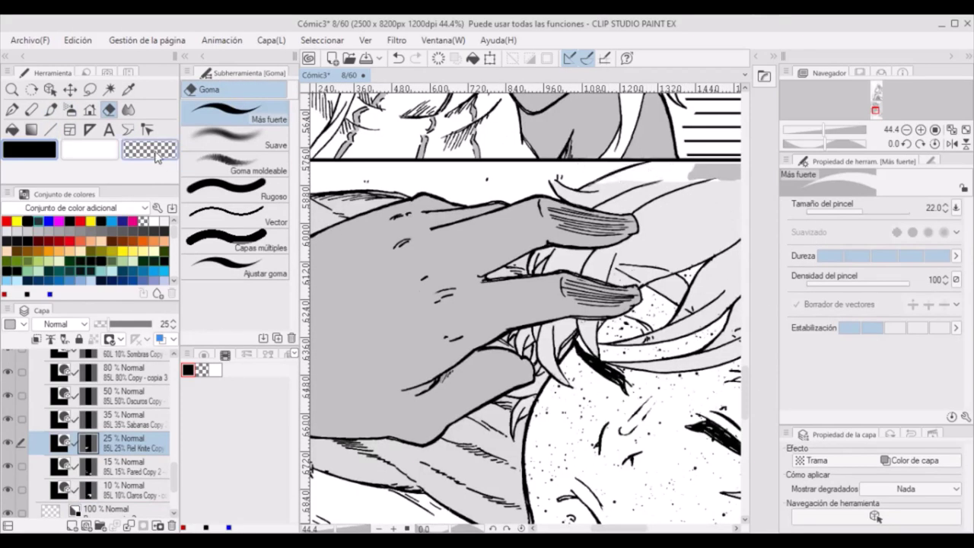
- Erase the stray ink specks and leftover 25% tone in the strip below the panel's top border
{"action": "scroll", "coordinate": [169, 484], "scroll_direction": "down", "scroll_amount": 3}
{"action": "left_click", "coordinate": [114, 460]}
{"action": "left_click", "coordinate": [13, 109]}
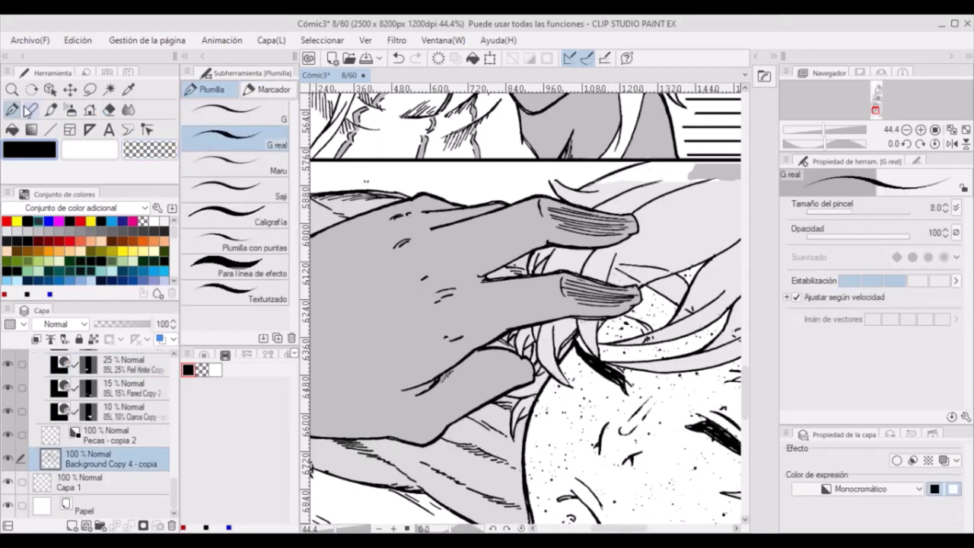
{"action": "left_click", "coordinate": [149, 362]}
{"action": "left_click", "coordinate": [109, 109]}
{"action": "left_click_drag", "start_coordinate": [618, 529], "coordinate": [649, 528]}
{"action": "left_click_drag", "start_coordinate": [466, 174], "coordinate": [527, 174]}
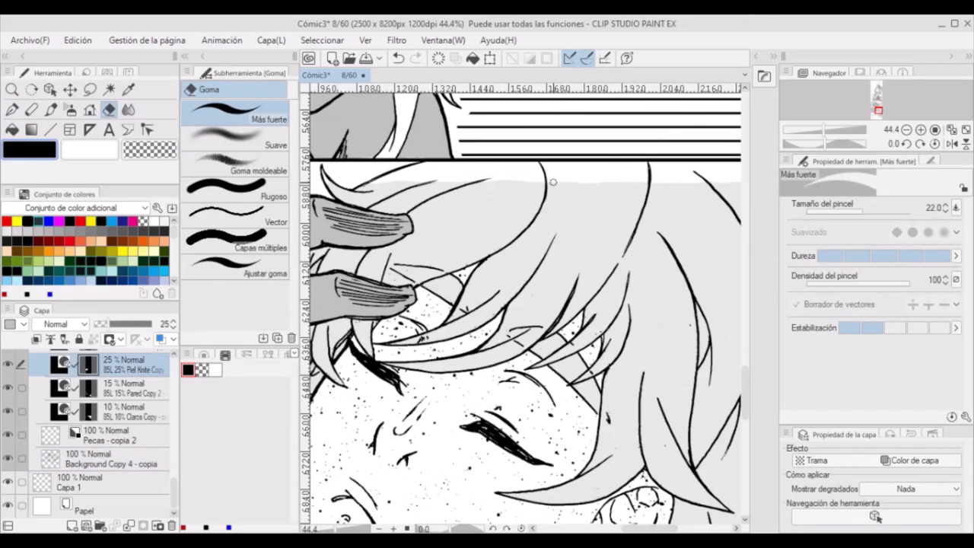
- Extend the hair's 10% light tone up to the panel's top border with the size 40 Suave ink brush
{"action": "left_click_drag", "start_coordinate": [649, 528], "coordinate": [651, 528]}
{"action": "left_click", "coordinate": [137, 411]}
{"action": "left_click", "coordinate": [51, 109]}
{"action": "left_click_drag", "start_coordinate": [375, 175], "coordinate": [415, 167]}
{"action": "scroll", "coordinate": [518, 163], "scroll_direction": "right", "scroll_amount": 6}
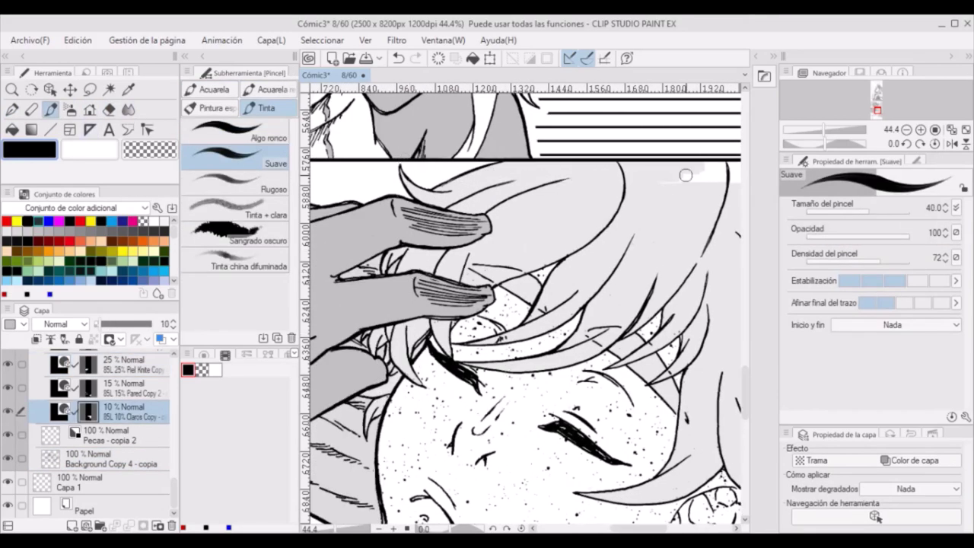
{"action": "scroll", "coordinate": [604, 185], "scroll_direction": "down", "scroll_amount": 2}
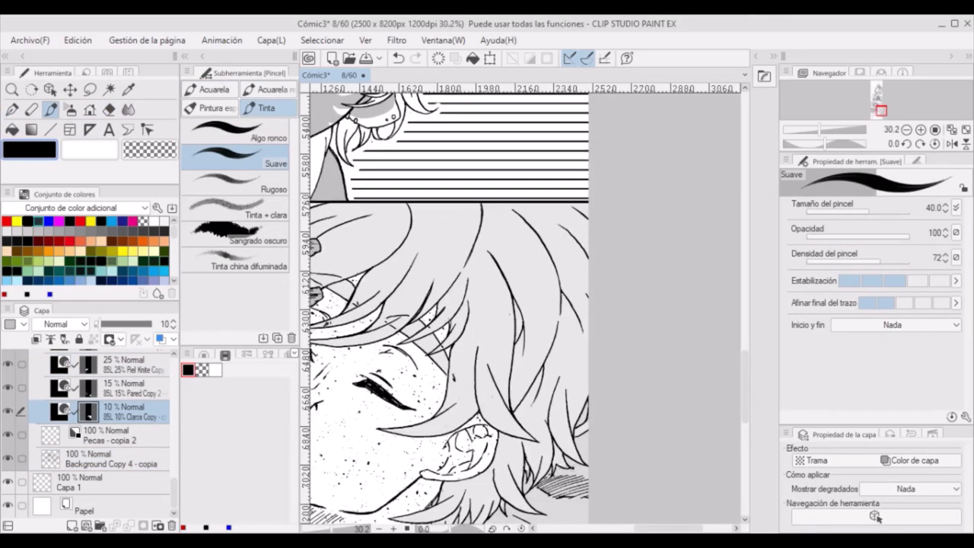
- Touch up the 15% wall tone in the lying character's panel with the size 40 Suave ink brush
{"action": "left_click", "coordinate": [70, 458]}
{"action": "left_click", "coordinate": [12, 109]}
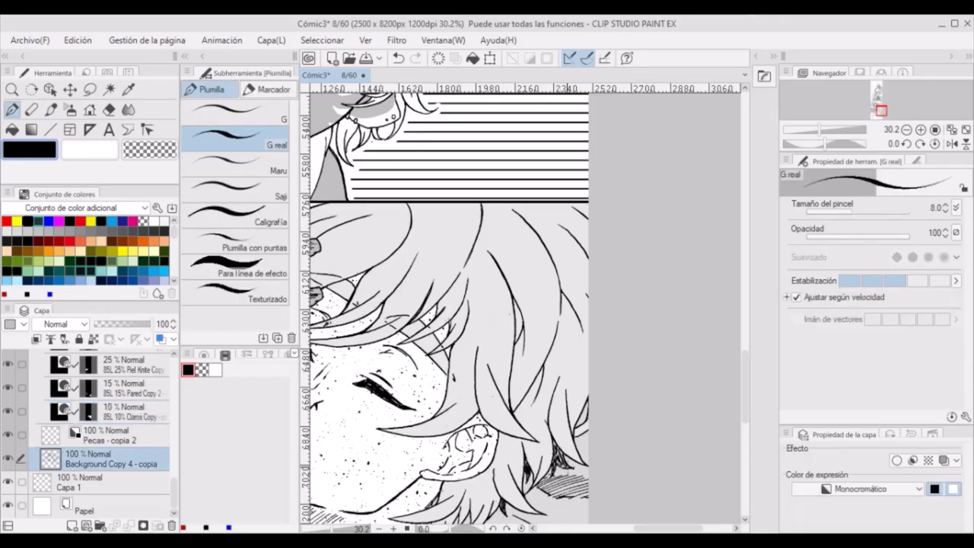
{"action": "scroll", "coordinate": [563, 464], "scroll_direction": "down", "scroll_amount": 3}
{"action": "scroll", "coordinate": [564, 464], "scroll_direction": "left", "scroll_amount": 7}
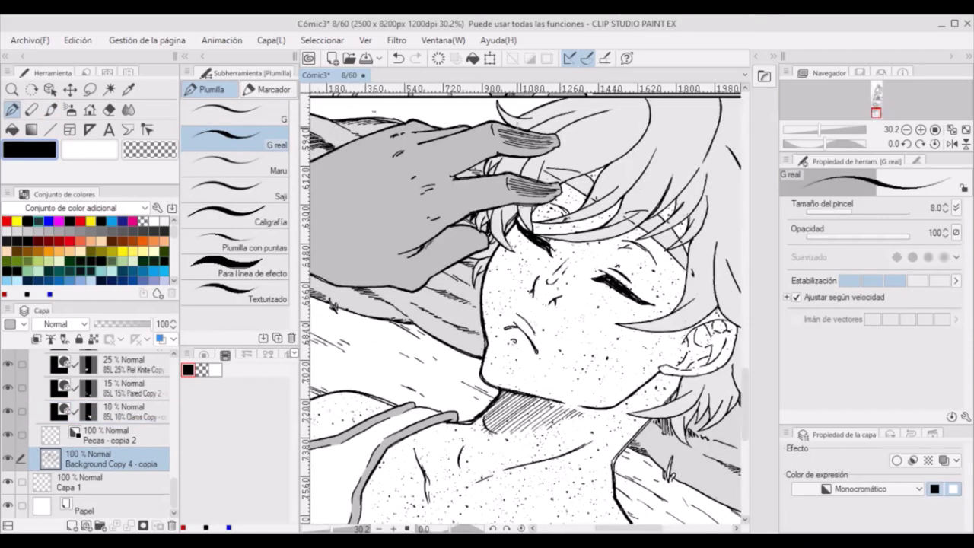
{"action": "left_click", "coordinate": [90, 388]}
{"action": "key", "text": "b"}
{"action": "scroll", "coordinate": [596, 213], "scroll_direction": "down", "scroll_amount": 3}
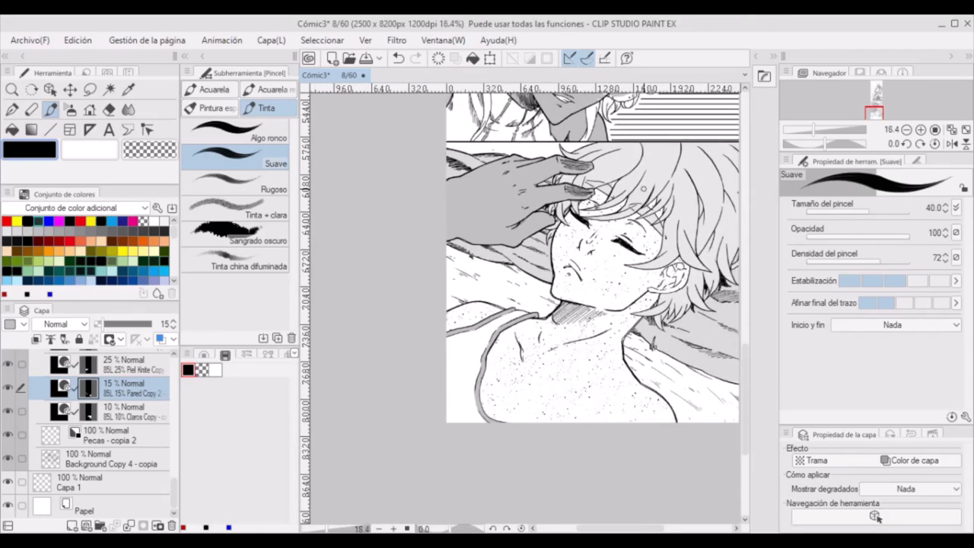
{"action": "scroll", "coordinate": [596, 213], "scroll_direction": "up", "scroll_amount": 2}
- Touch up the panel's 10% light tone and erase the stray ink by the top border on the Background Copy 4 layer
{"action": "left_click", "coordinate": [128, 441]}
{"action": "key", "text": "p"}
{"action": "left_click", "coordinate": [130, 463]}
{"action": "left_click", "coordinate": [172, 155]}
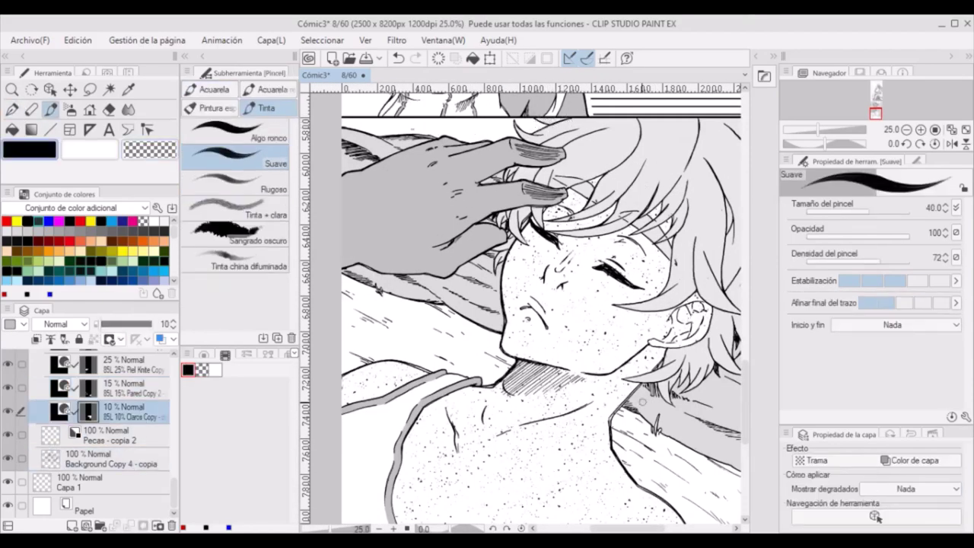
{"action": "key", "text": "c"}
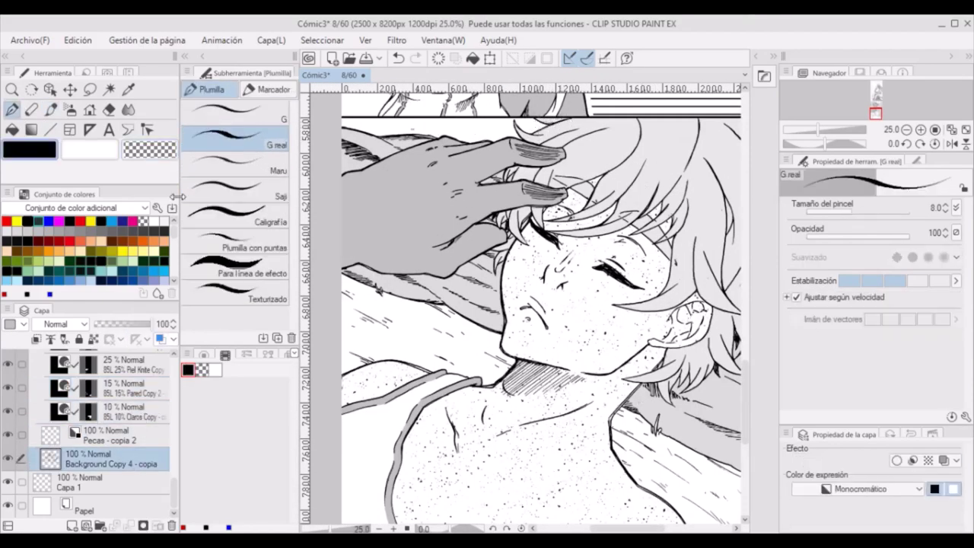
{"action": "left_click", "coordinate": [169, 155]}
{"action": "left_click_drag", "start_coordinate": [554, 121], "coordinate": [569, 123]}
- Save comic page 8 and close it
{"action": "scroll", "coordinate": [633, 228], "scroll_direction": "down", "scroll_amount": 4}
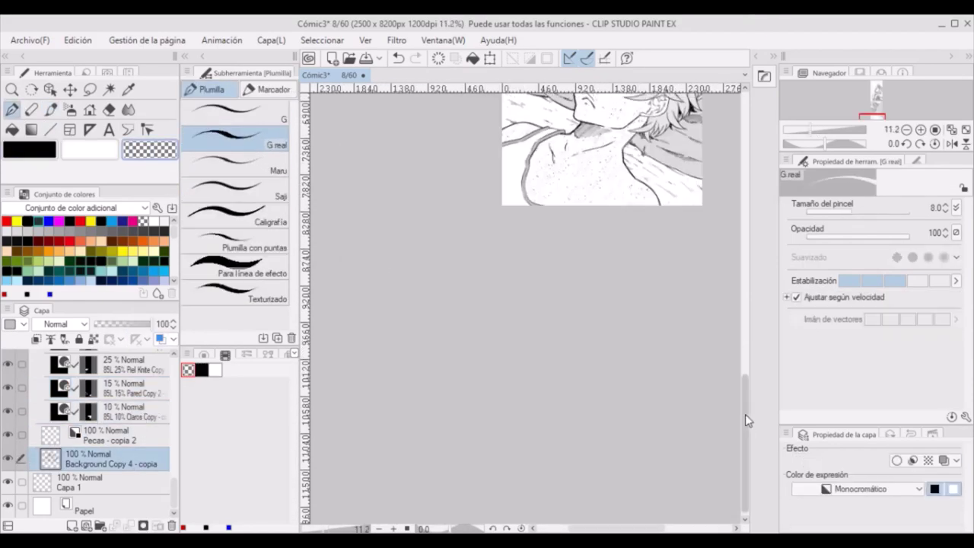
{"action": "left_click_drag", "start_coordinate": [746, 415], "coordinate": [746, 234]}
{"action": "key", "text": "ctrl+s"}
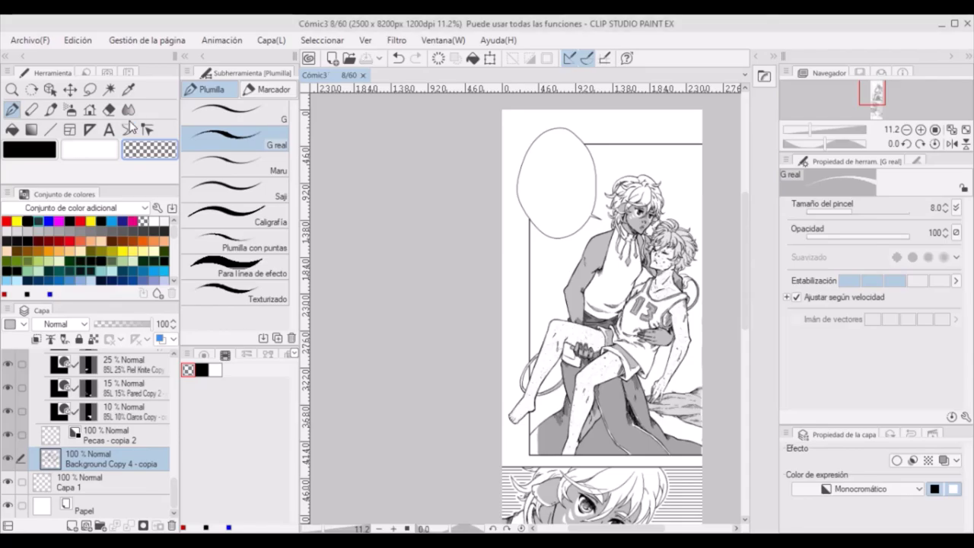
{"action": "key", "text": "ctrl+minus"}
{"action": "left_click", "coordinate": [363, 75]}
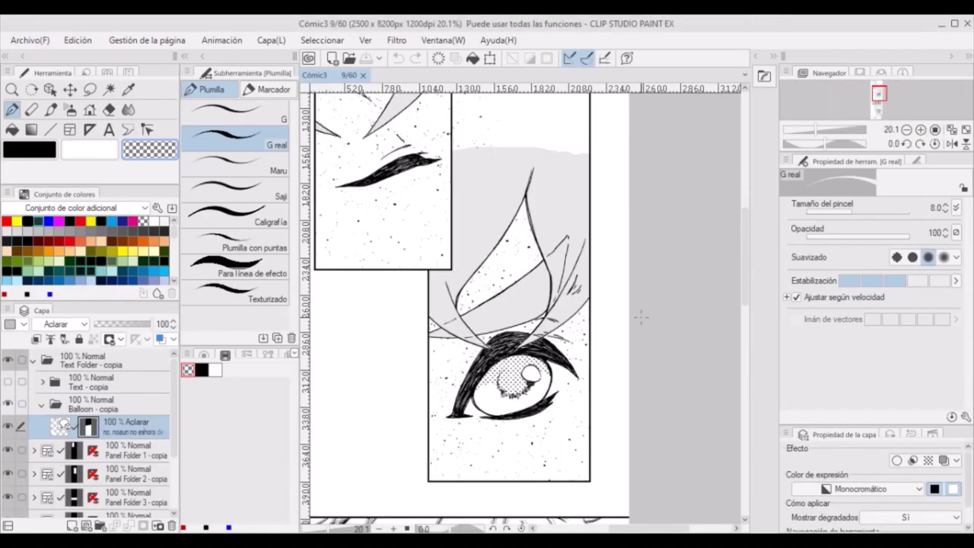
- Go over the eye panel's empty upper area on Panel Folder 2's Pecas - copia 2 layer with a size 210 eraser
{"action": "scroll", "coordinate": [10, 446], "scroll_direction": "down", "scroll_amount": 1}
{"action": "left_click", "coordinate": [8, 443]}
{"action": "left_click", "coordinate": [9, 444]}
{"action": "left_click", "coordinate": [33, 444]}
{"action": "left_click", "coordinate": [108, 490]}
{"action": "left_click", "coordinate": [109, 109]}
{"action": "left_click_drag", "start_coordinate": [869, 213], "coordinate": [886, 213]}
{"action": "left_click_drag", "start_coordinate": [746, 253], "coordinate": [746, 235]}
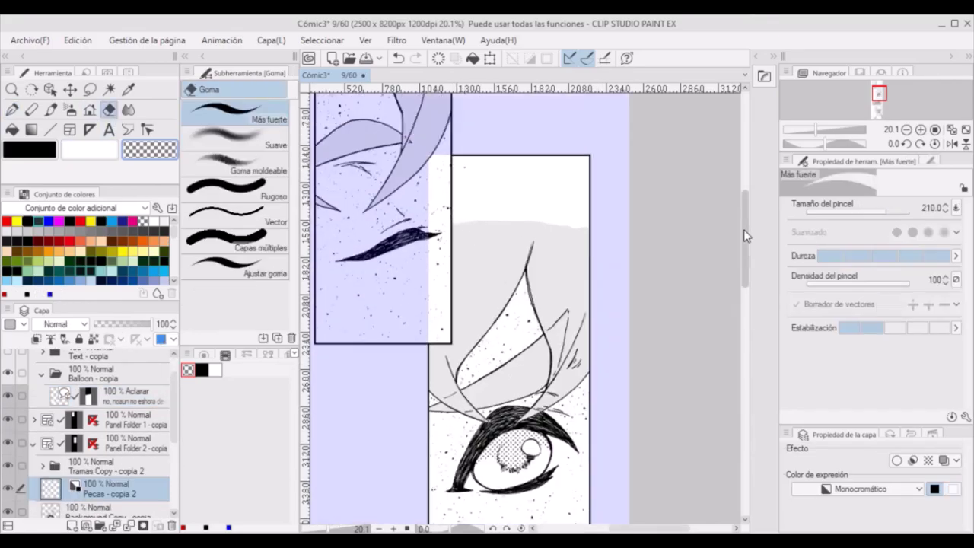
{"action": "left_click_drag", "start_coordinate": [469, 175], "coordinate": [574, 192]}
- Lasso the eye panel's empty upper area and fill it with black on the 10% Claros tone mask
{"action": "left_click", "coordinate": [90, 90]}
{"action": "left_click_drag", "start_coordinate": [451, 124], "coordinate": [394, 199]}
{"action": "left_click", "coordinate": [43, 466]}
{"action": "left_click_drag", "start_coordinate": [174, 408], "coordinate": [175, 470]}
{"action": "left_click", "coordinate": [156, 445]}
{"action": "left_click", "coordinate": [12, 129]}
{"action": "left_click", "coordinate": [585, 279]}
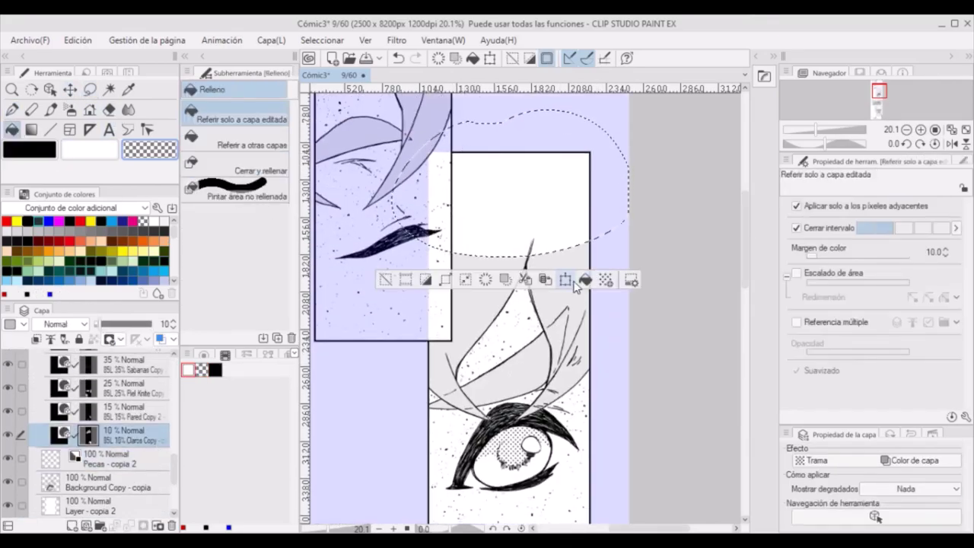
{"action": "left_click", "coordinate": [30, 149]}
{"action": "left_click", "coordinate": [353, 64]}
- Erase the stray ink from the standing character's white top on the Background Copy 3 layer of Viñeta 4
{"action": "left_click_drag", "start_coordinate": [745, 262], "coordinate": [736, 435]}
{"action": "left_click_drag", "start_coordinate": [175, 470], "coordinate": [177, 387]}
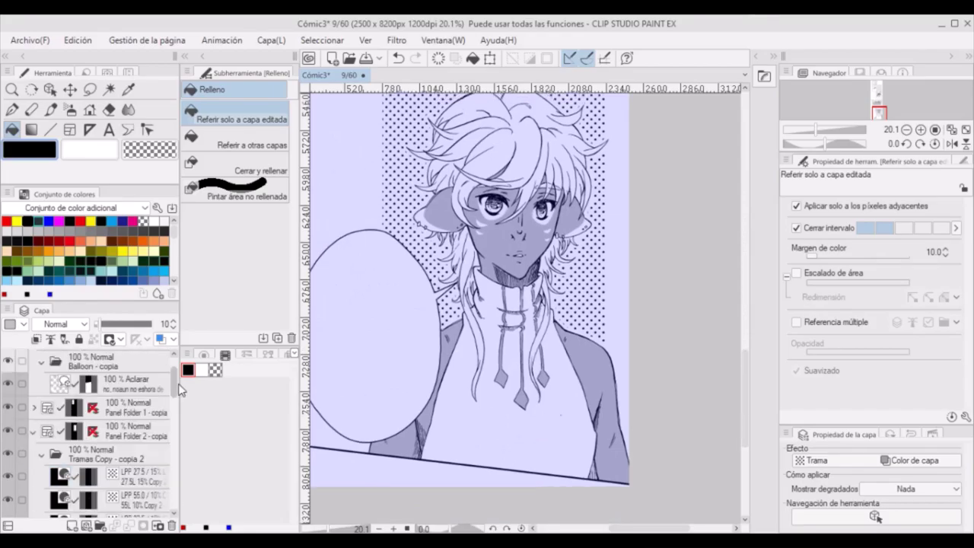
{"action": "left_click", "coordinate": [34, 435]}
{"action": "scroll", "coordinate": [17, 426], "scroll_direction": "down", "scroll_amount": 5}
{"action": "left_click", "coordinate": [107, 458]}
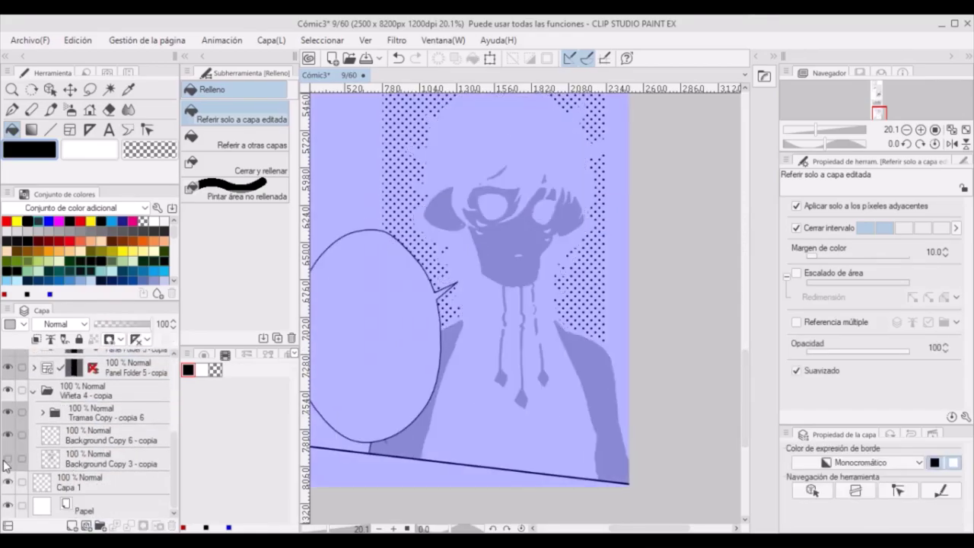
{"action": "key", "text": "e"}
{"action": "left_click_drag", "start_coordinate": [546, 382], "coordinate": [647, 461]}
- Make a rectangular selection around the standing character's panel, leaving a margin along the page's edges
{"action": "left_click", "coordinate": [90, 90]}
{"action": "left_click", "coordinate": [236, 114]}
{"action": "left_click_drag", "start_coordinate": [707, 161], "coordinate": [397, 503]}
{"action": "mouse_move", "coordinate": [746, 347]}
{"action": "left_mouse_down"}
{"action": "mouse_move", "coordinate": [748, 377]}
{"action": "mouse_move", "coordinate": [746, 352]}
{"action": "left_mouse_up"}
{"action": "left_click_drag", "start_coordinate": [707, 141], "coordinate": [395, 528]}
{"action": "left_click", "coordinate": [70, 110]}
{"action": "left_click", "coordinate": [236, 243]}
{"action": "left_click_drag", "start_coordinate": [406, 124], "coordinate": [432, 135]}
{"action": "left_click", "coordinate": [399, 58]}
- Hide the LPP 27.5 and LPP 55.0 tone layers in the Tramas Copy - copia 6 folder of Viñeta 4
{"action": "left_click", "coordinate": [51, 109]}
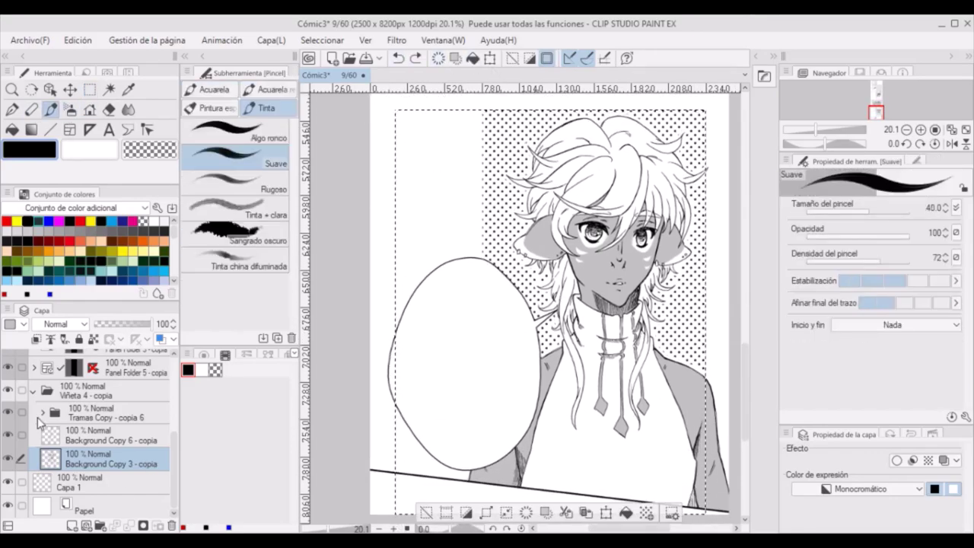
{"action": "left_click", "coordinate": [42, 413]}
{"action": "left_click", "coordinate": [9, 483]}
{"action": "left_click", "coordinate": [9, 483]}
{"action": "left_click", "coordinate": [8, 459]}
{"action": "left_click", "coordinate": [8, 436]}
- Paint the LPP 32.5 dotted tone over the selection's empty background with a size 295.5 Suave brush, and deselect
{"action": "left_click", "coordinate": [88, 482]}
{"action": "left_click_drag", "start_coordinate": [902, 212], "coordinate": [890, 212]}
{"action": "mouse_move", "coordinate": [463, 128]}
{"action": "left_mouse_down"}
{"action": "mouse_move", "coordinate": [448, 144]}
{"action": "mouse_move", "coordinate": [437, 271]}
{"action": "left_mouse_up"}
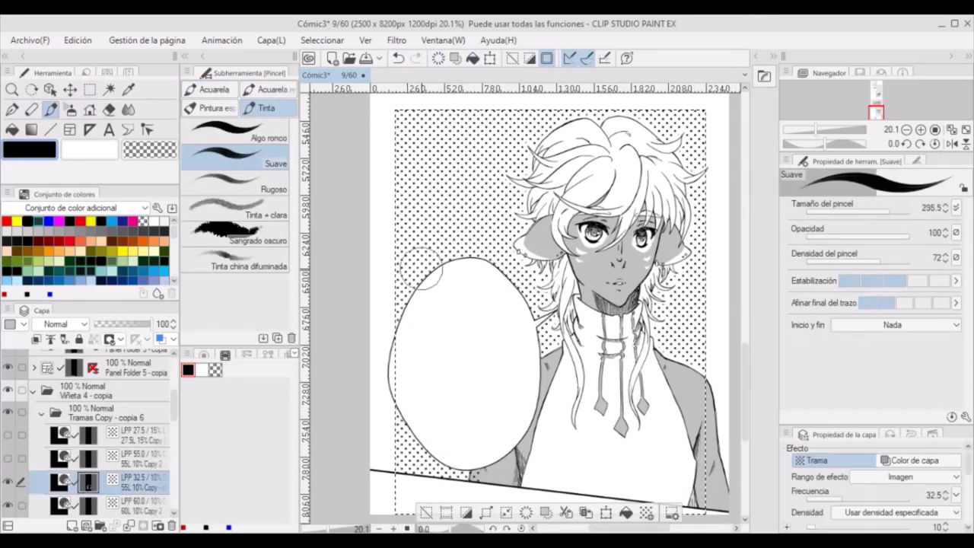
{"action": "left_click", "coordinate": [426, 513]}
- Display the dotted tone temporarily as a solid layer colour to check its edges, and restore the Trama effect
{"action": "key", "text": "e"}
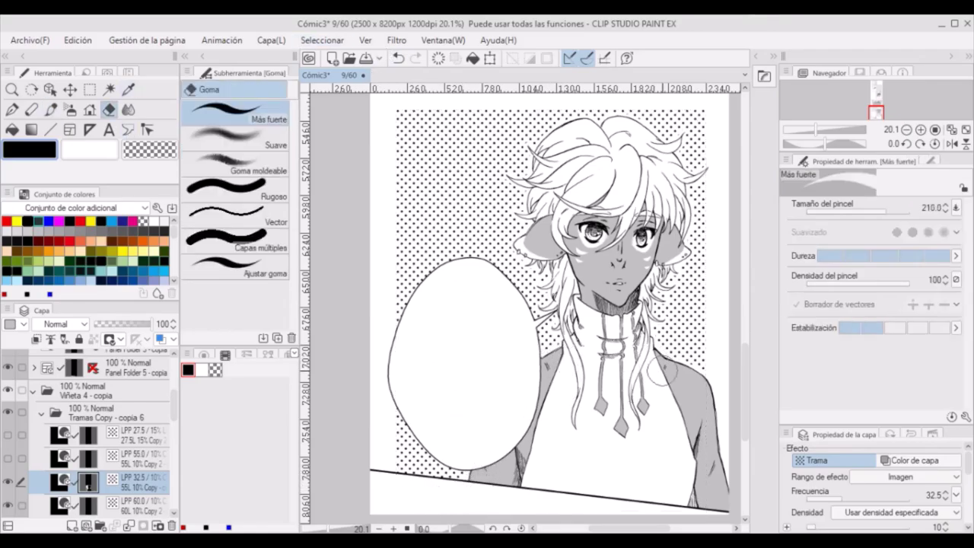
{"action": "key", "text": "p"}
{"action": "key", "text": "c"}
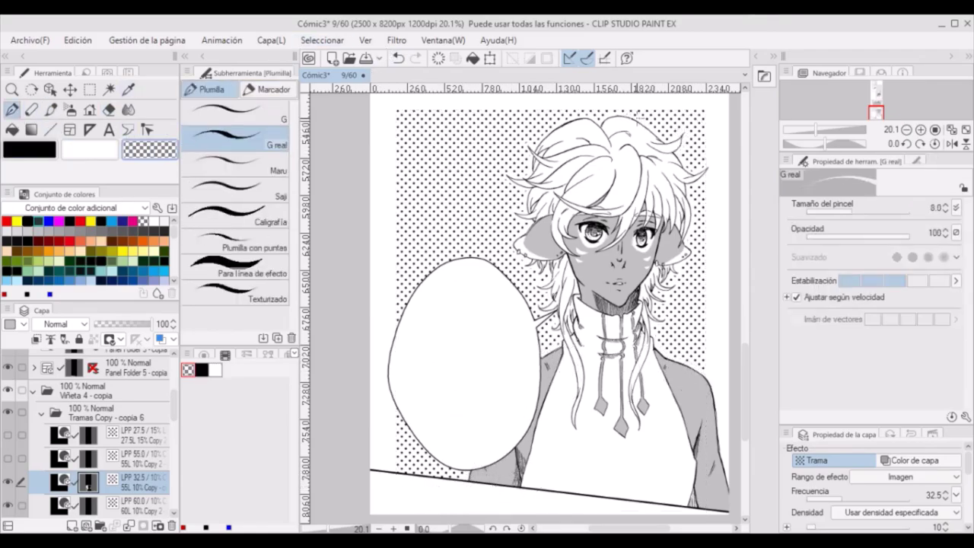
{"action": "left_click", "coordinate": [916, 461]}
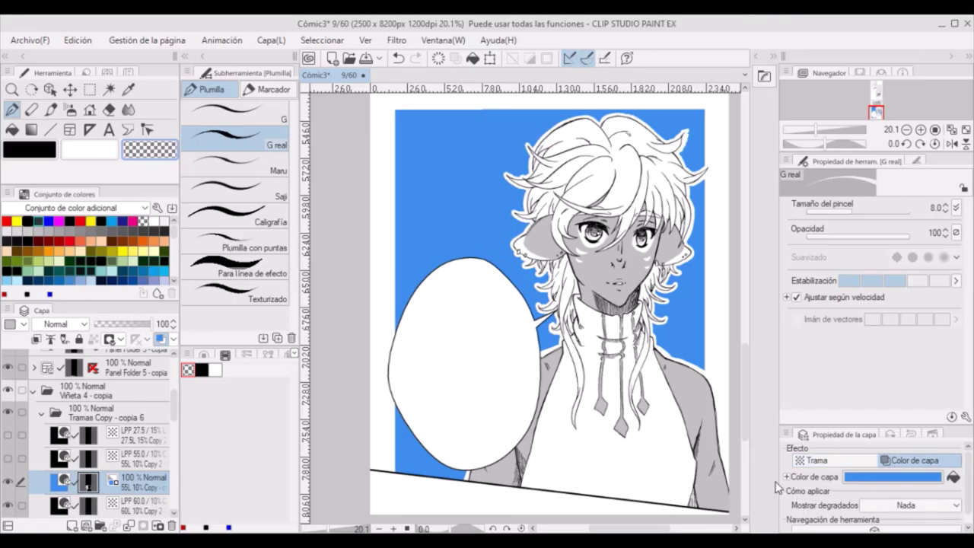
{"action": "key", "text": "c"}
{"action": "key", "text": "c"}
{"action": "left_click", "coordinate": [815, 461]}
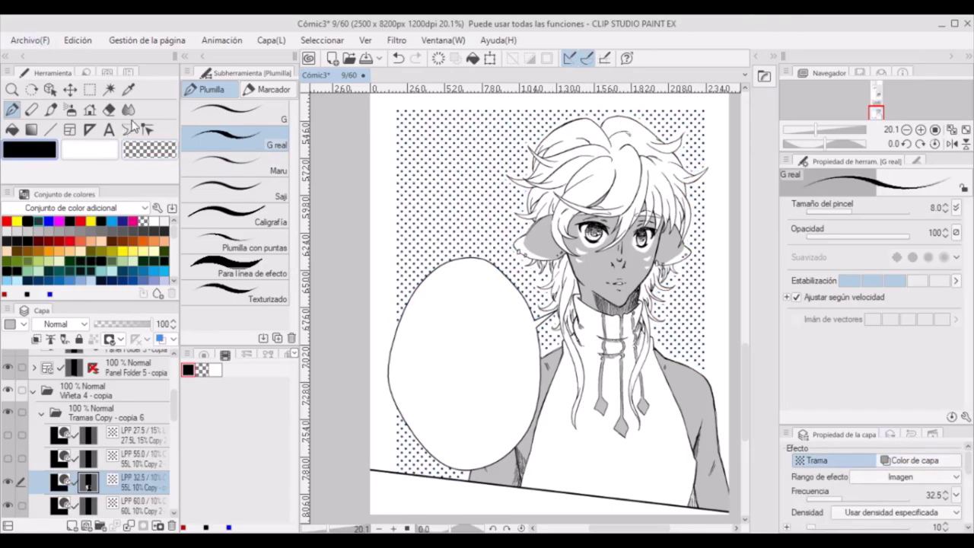
- Erase the stray 25% tone above the branches and along the right edge of page 10's top panel with a size 210 eraser
{"action": "scroll", "coordinate": [746, 252], "scroll_direction": "down", "scroll_amount": 5}
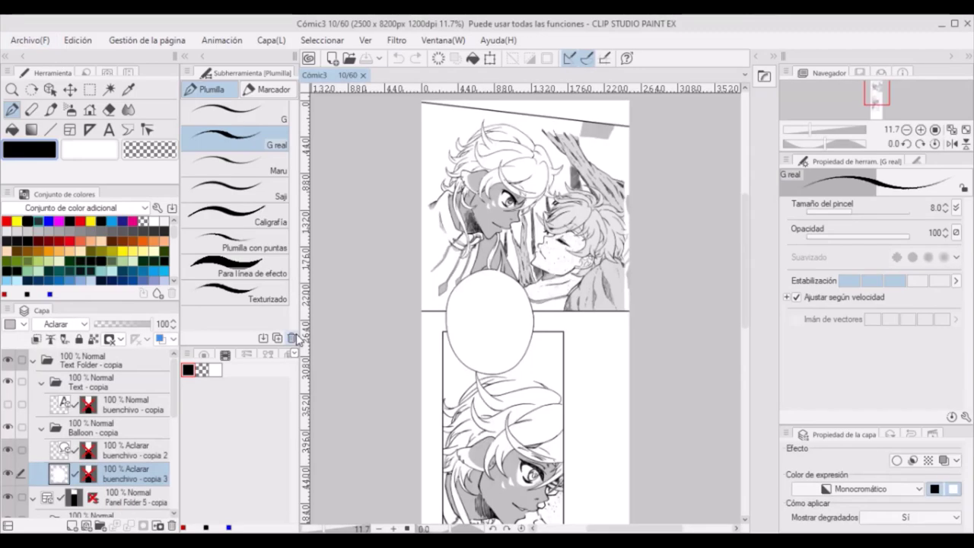
{"action": "scroll", "coordinate": [711, 223], "scroll_direction": "down", "scroll_amount": 2}
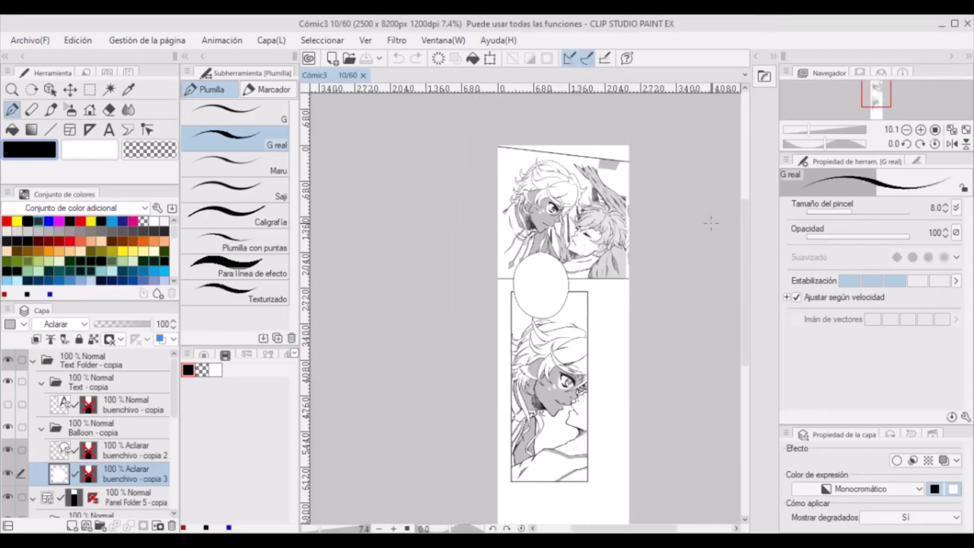
{"action": "scroll", "coordinate": [107, 437], "scroll_direction": "down", "scroll_amount": 3}
{"action": "left_click", "coordinate": [11, 458]}
{"action": "left_click", "coordinate": [115, 411]}
{"action": "scroll", "coordinate": [533, 281], "scroll_direction": "up", "scroll_amount": 6}
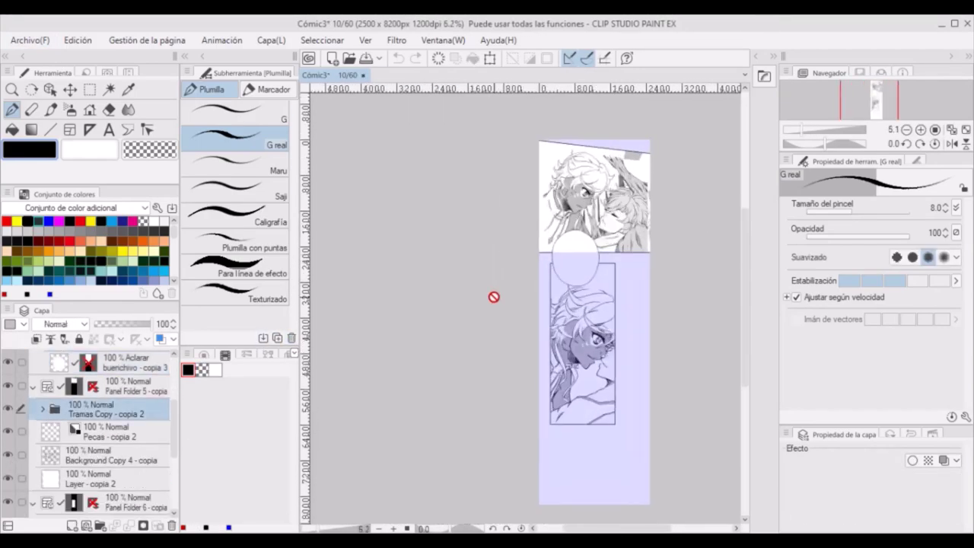
{"action": "left_click_drag", "start_coordinate": [620, 528], "coordinate": [649, 528]}
{"action": "left_click_drag", "start_coordinate": [747, 277], "coordinate": [749, 257]}
{"action": "left_click", "coordinate": [109, 110]}
{"action": "left_click", "coordinate": [42, 410]}
{"action": "scroll", "coordinate": [37, 421], "scroll_direction": "down", "scroll_amount": 2}
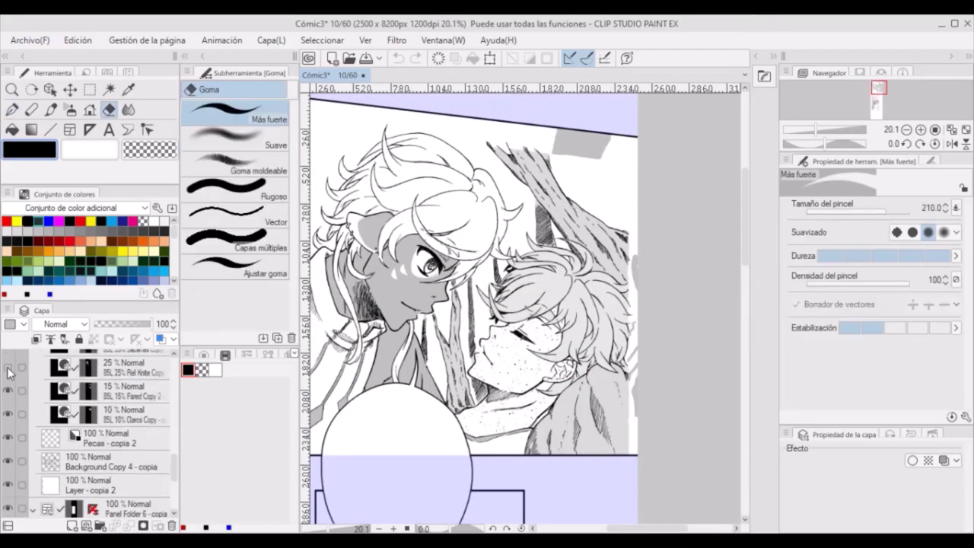
{"action": "left_click", "coordinate": [89, 367]}
{"action": "left_click_drag", "start_coordinate": [568, 143], "coordinate": [601, 144]}
{"action": "mouse_move", "coordinate": [646, 276]}
{"action": "left_mouse_down"}
{"action": "mouse_move", "coordinate": [646, 246]}
{"action": "mouse_move", "coordinate": [646, 410]}
{"action": "left_mouse_up"}
- On the Background Copy 4 - copia layer, extend the tree branches' ink lines to the panel's top border and right edge with the G real pen
{"action": "left_click", "coordinate": [142, 459]}
{"action": "key", "text": "p"}
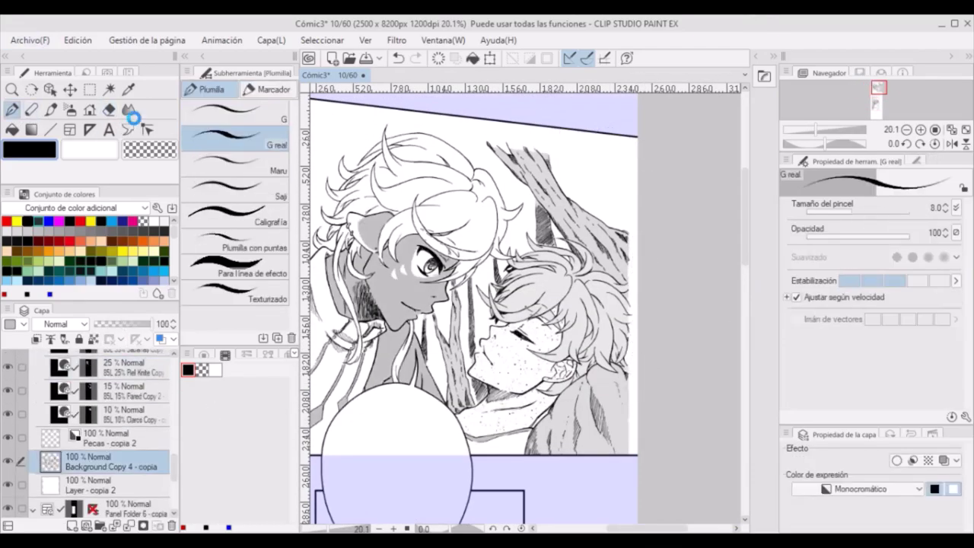
{"action": "key", "text": "ctrl+s"}
{"action": "scroll", "coordinate": [628, 197], "scroll_direction": "up", "scroll_amount": 2}
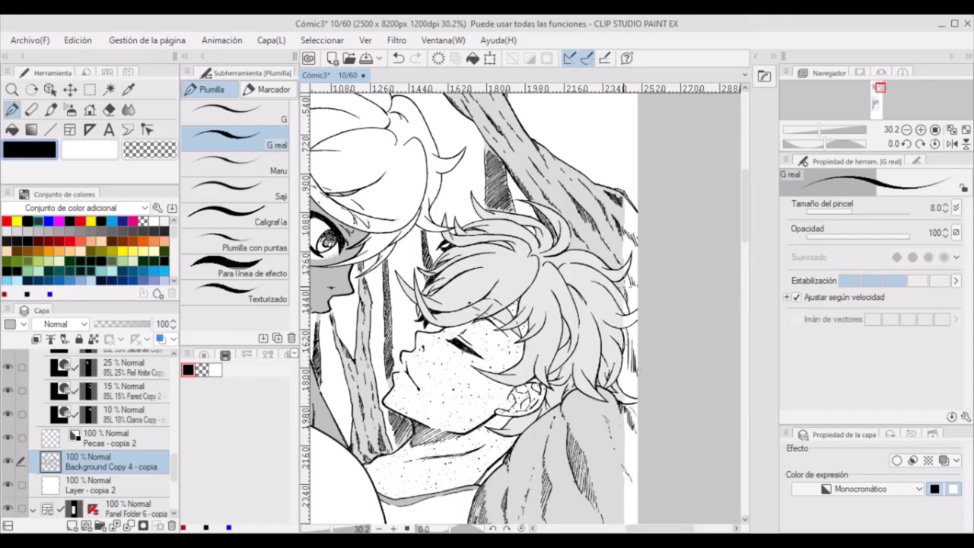
{"action": "scroll", "coordinate": [627, 287], "scroll_direction": "down", "scroll_amount": 2}
{"action": "scroll", "coordinate": [632, 362], "scroll_direction": "up", "scroll_amount": 5}
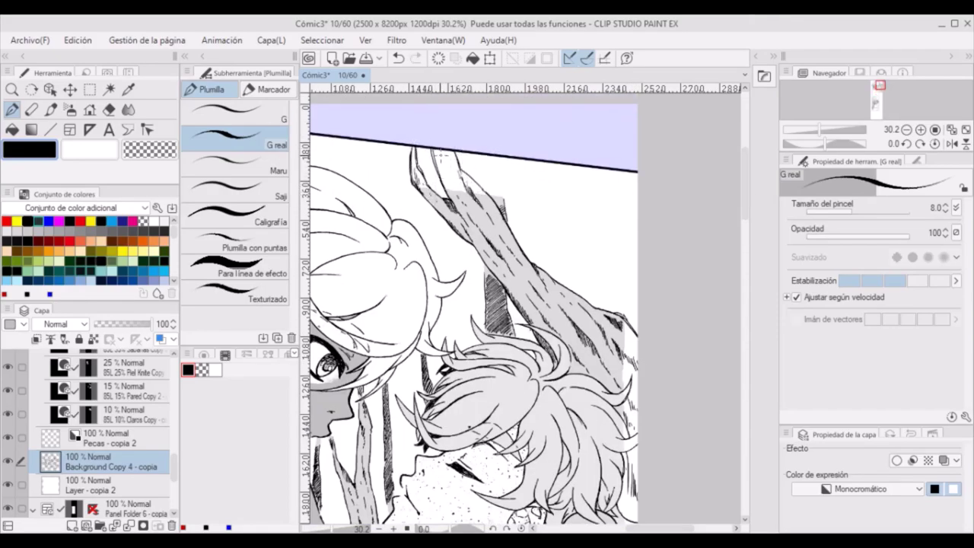
- Ink the white-haired character's shoulder outline out to the left page edge in the top panel, with the canvas rotated to -90 degrees
{"action": "left_click_drag", "start_coordinate": [335, 376], "coordinate": [611, 245]}
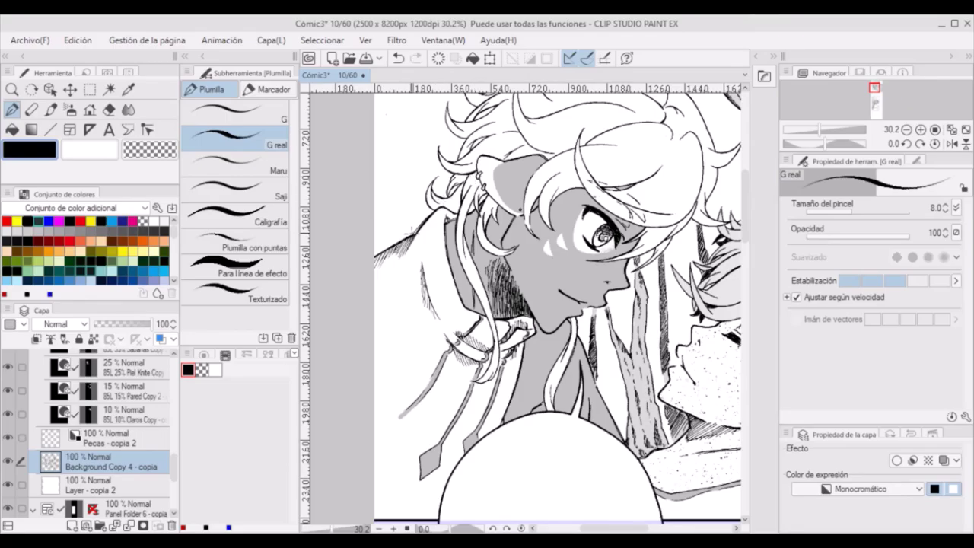
{"action": "left_click_drag", "start_coordinate": [423, 219], "coordinate": [373, 233]}
{"action": "key", "text": "ctrl+z"}
{"action": "key", "text": "minus"}
{"action": "key", "text": "minus"}
{"action": "key", "text": "minus"}
{"action": "key", "text": "minus"}
{"action": "key", "text": "minus"}
{"action": "key", "text": "minus"}
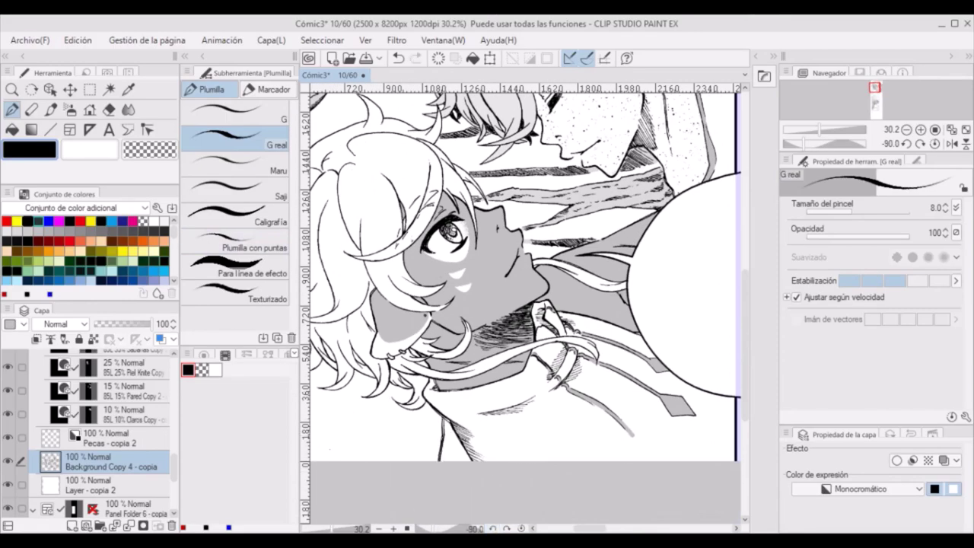
{"action": "left_click_drag", "start_coordinate": [449, 416], "coordinate": [446, 431]}
{"action": "key", "text": "e"}
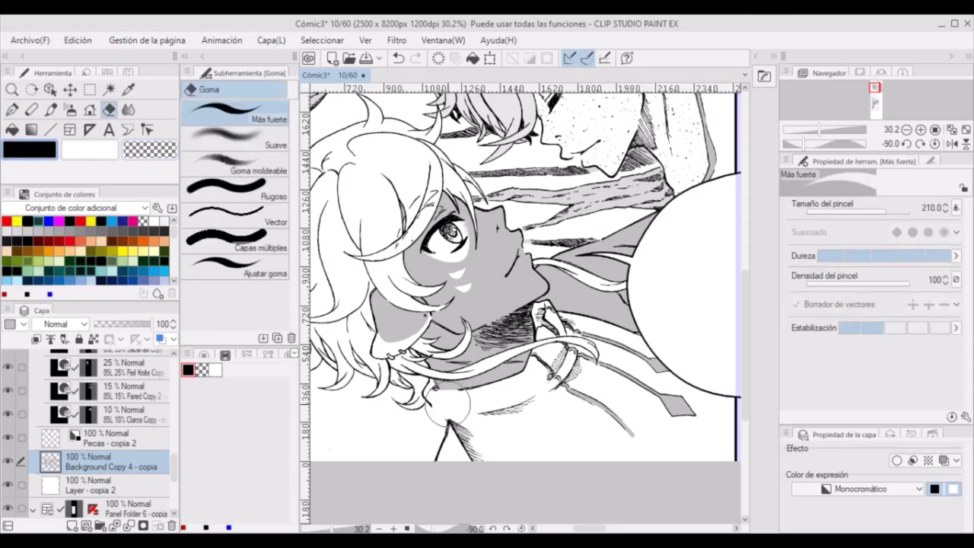
{"action": "key", "text": "c"}
{"action": "key", "text": "p"}
{"action": "left_click", "coordinate": [521, 529]}
{"action": "scroll", "coordinate": [563, 381], "scroll_direction": "down", "scroll_amount": 5}
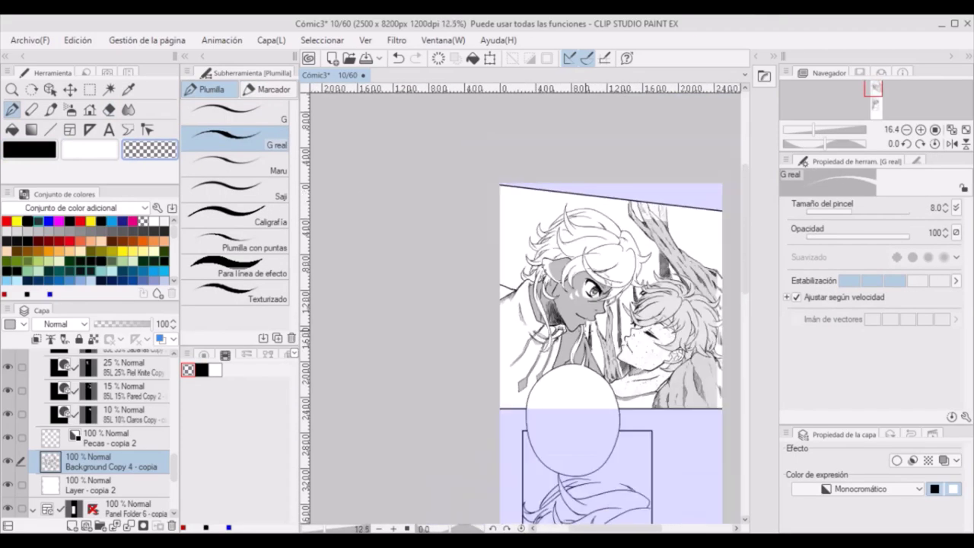
- On the Background Copy 5 - copia layer, complete the curved hair strand outlines near the lower panel's right border with the G real pen
{"action": "scroll", "coordinate": [609, 456], "scroll_direction": "up", "scroll_amount": 6}
{"action": "left_click_drag", "start_coordinate": [677, 319], "coordinate": [598, 324]}
{"action": "left_click", "coordinate": [508, 529]}
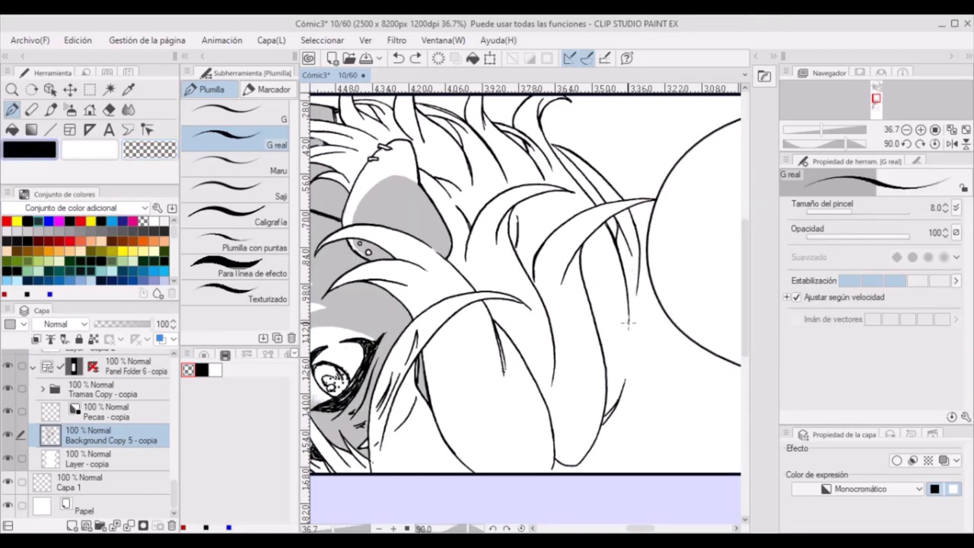
{"action": "left_click_drag", "start_coordinate": [628, 322], "coordinate": [624, 390]}
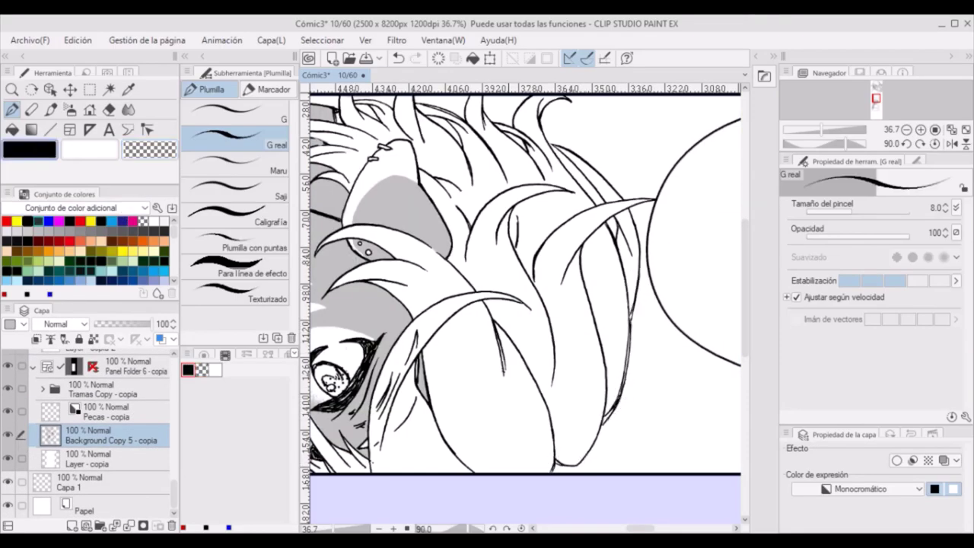
{"action": "left_click", "coordinate": [522, 528]}
{"action": "scroll", "coordinate": [525, 343], "scroll_direction": "down", "scroll_amount": 10}
{"action": "scroll", "coordinate": [513, 356], "scroll_direction": "up", "scroll_amount": 7}
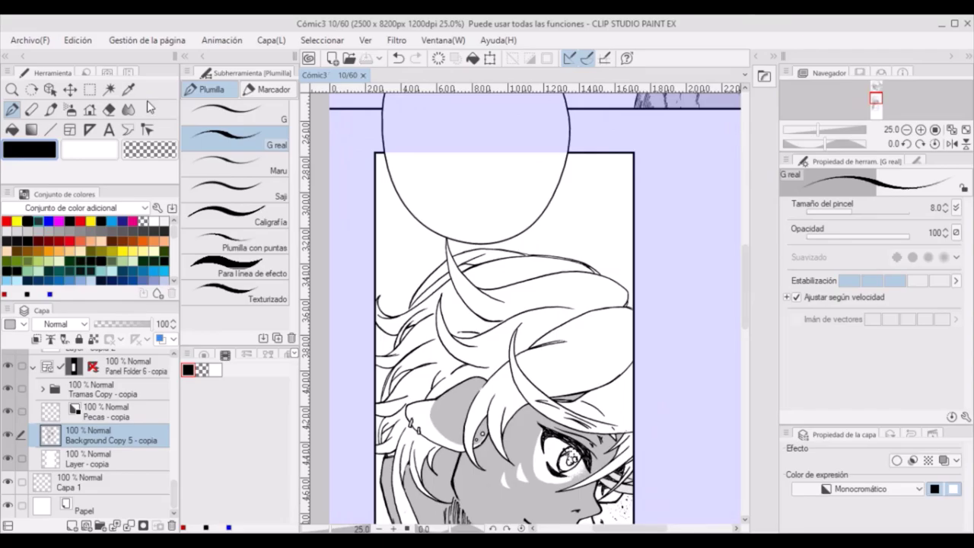